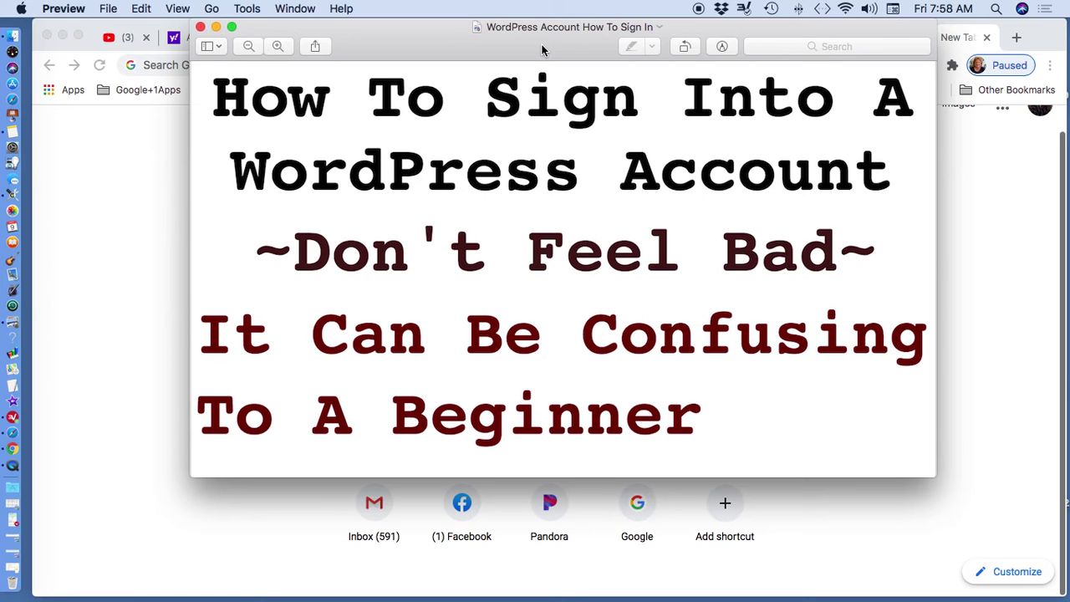
Minimize the slide and browse the StoreBuy, MyIncomeJob and Cloudways tabs, ending on New Tab
click(216, 28)
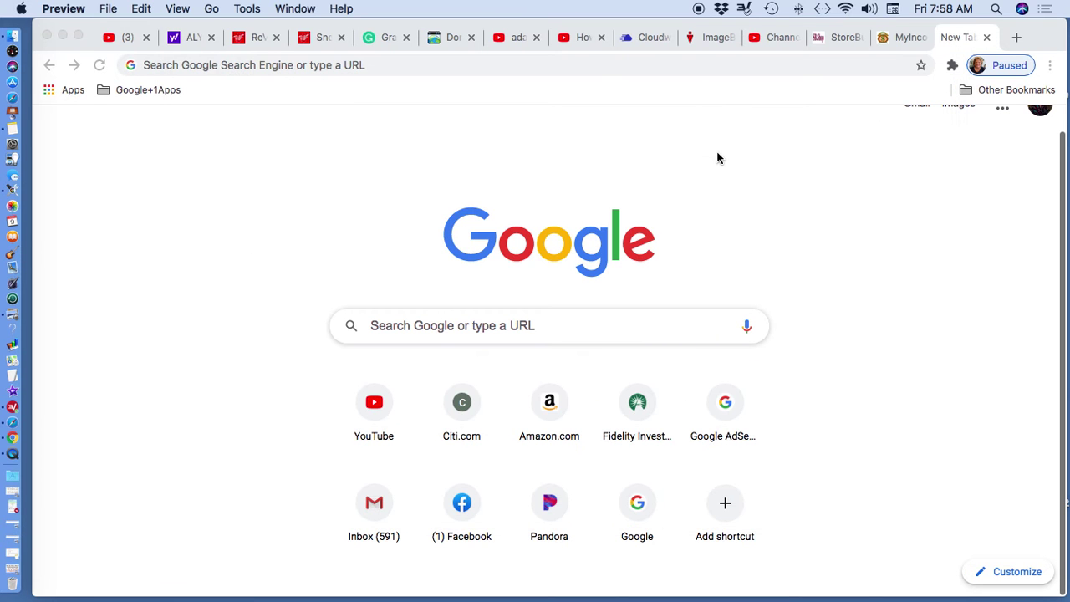
click(840, 45)
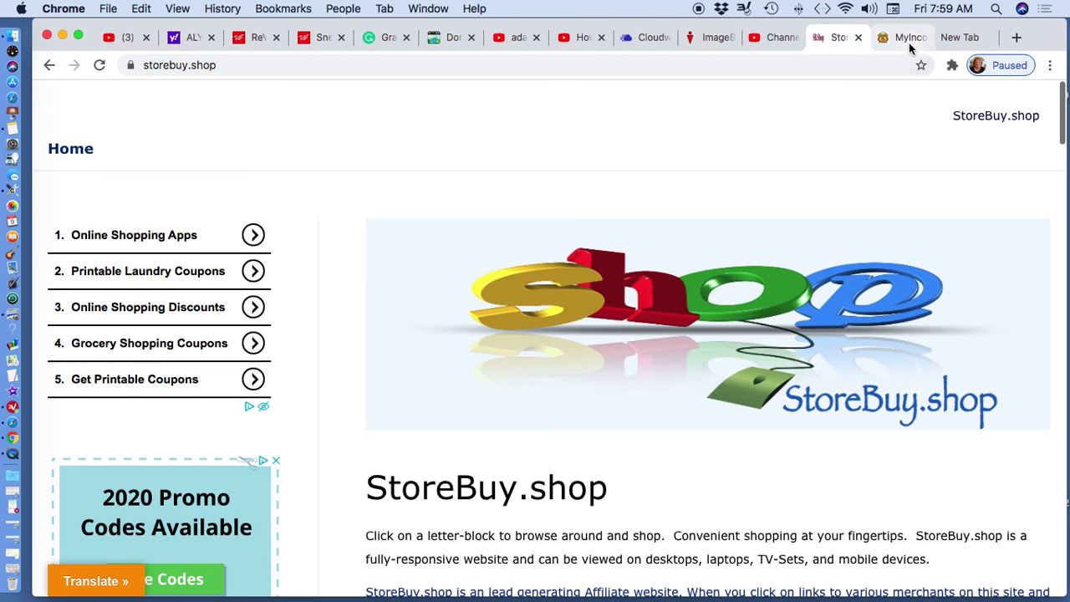
click(905, 41)
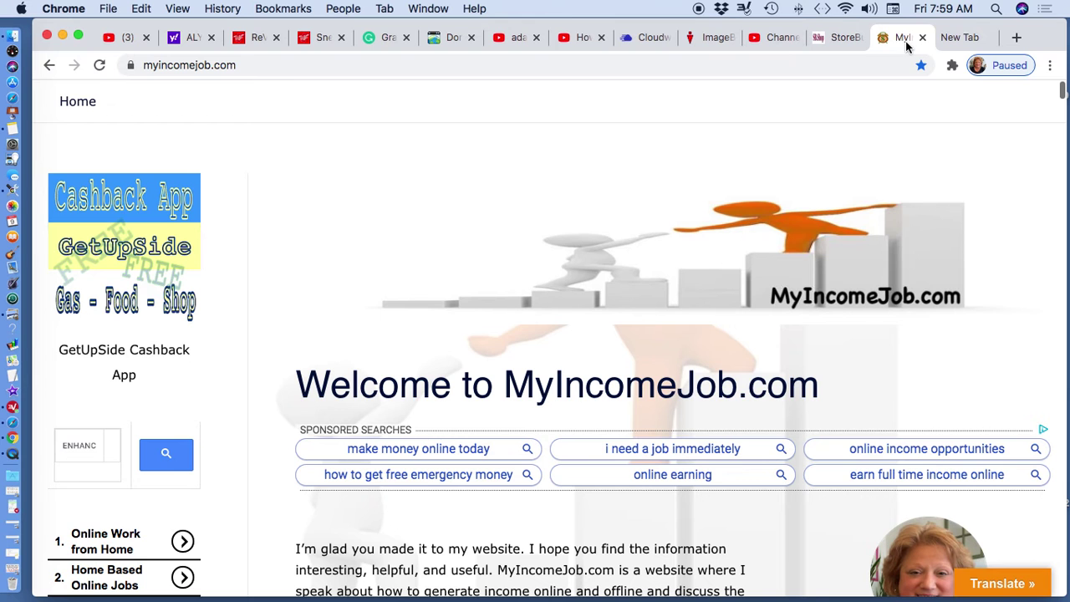
click(646, 41)
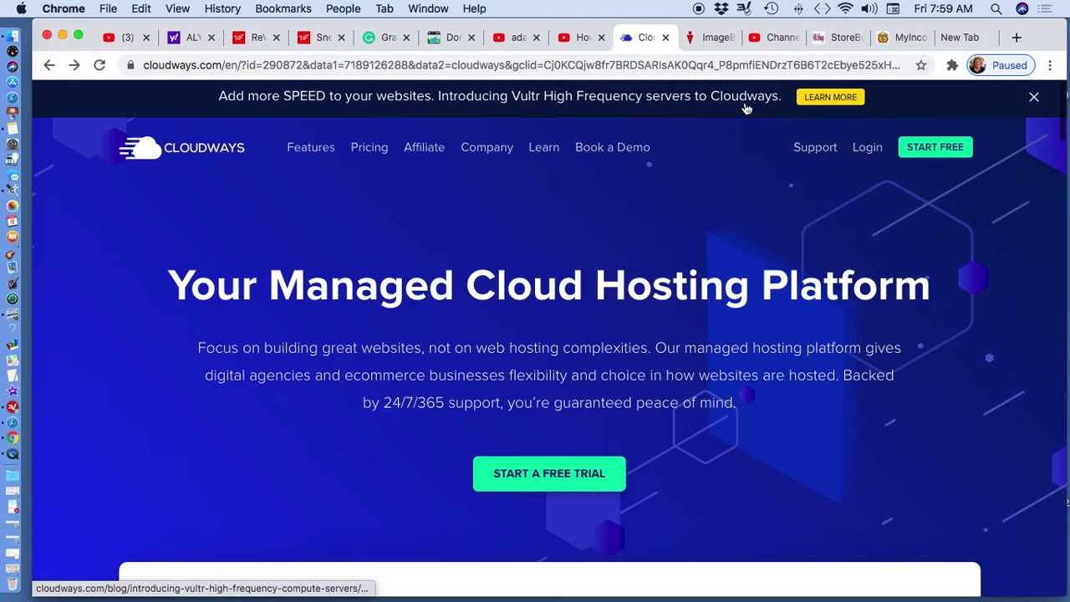
click(960, 39)
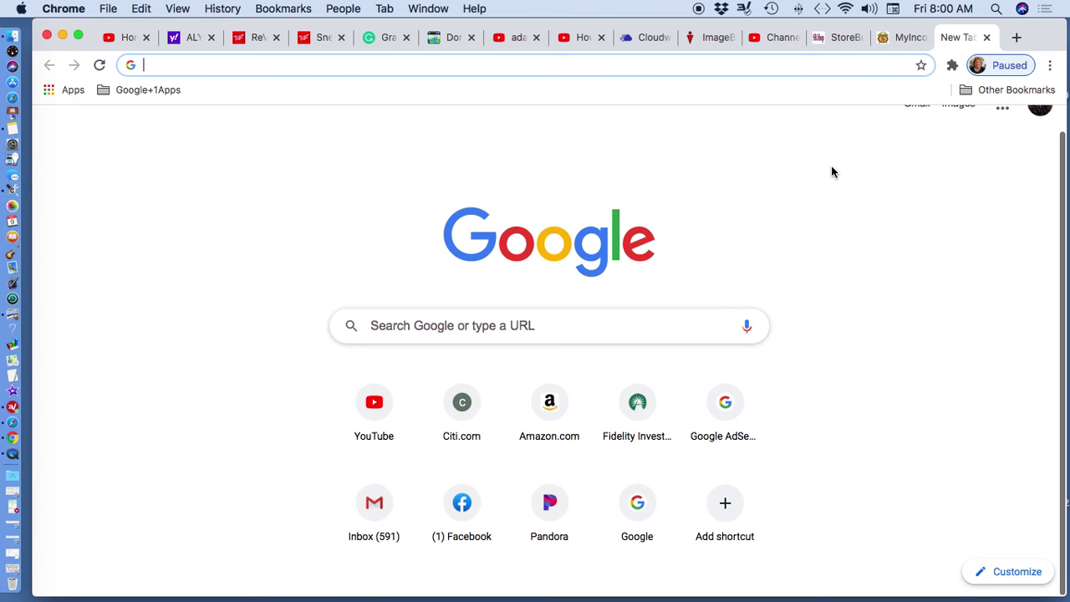
Revisit the StoreBuy.shop and MyIncomeJob tabs, then return to the new tab
click(840, 40)
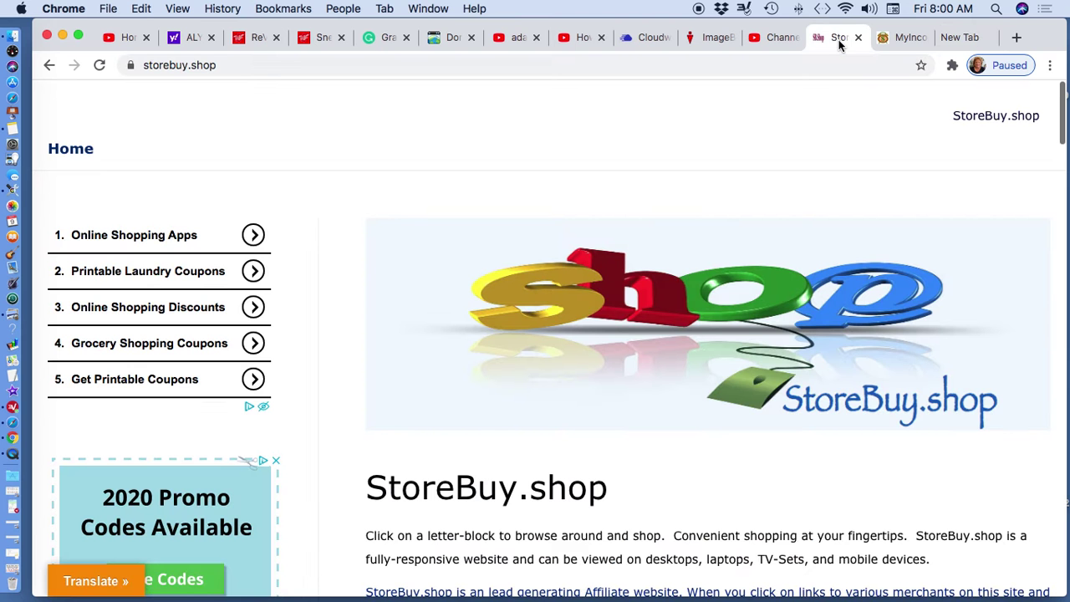
click(903, 41)
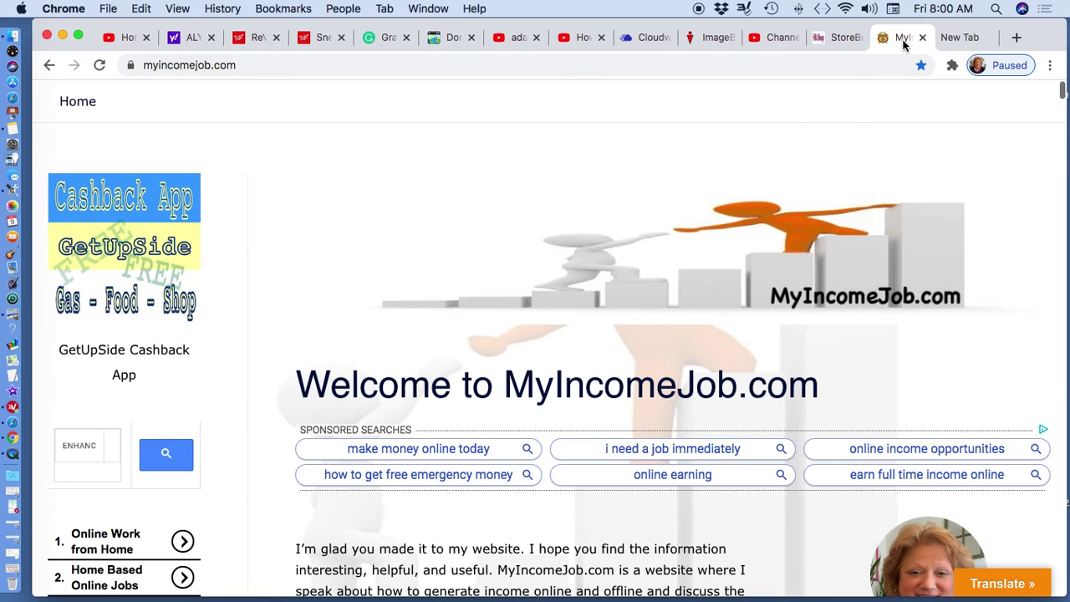
click(962, 37)
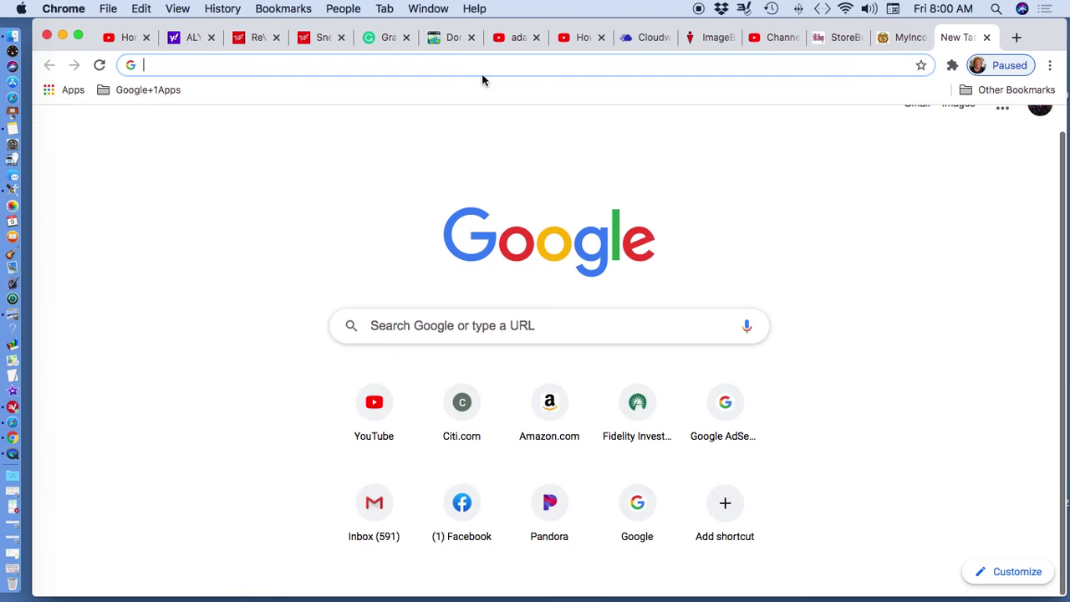
Enter storebuy.shop/wp-admin in the address bar without the autocompleted trailing slash
click(465, 65)
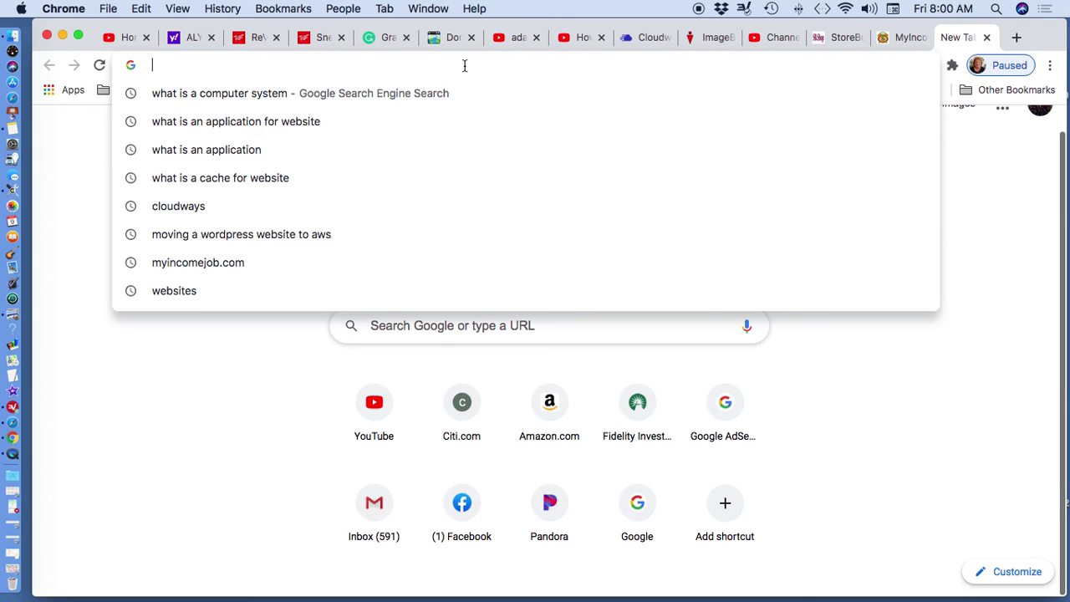
text(store)
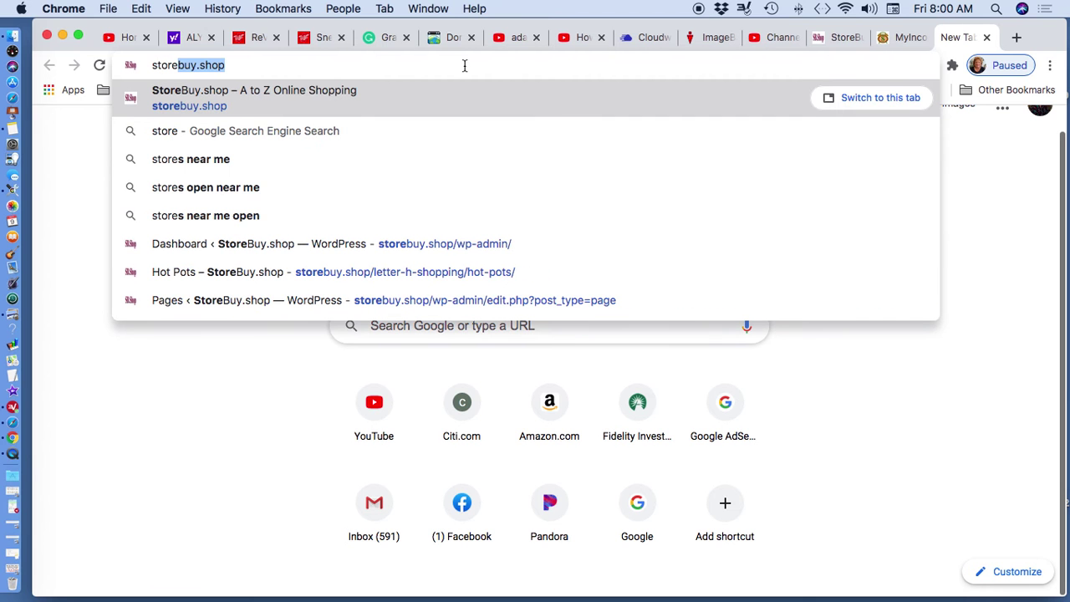
text(buy)
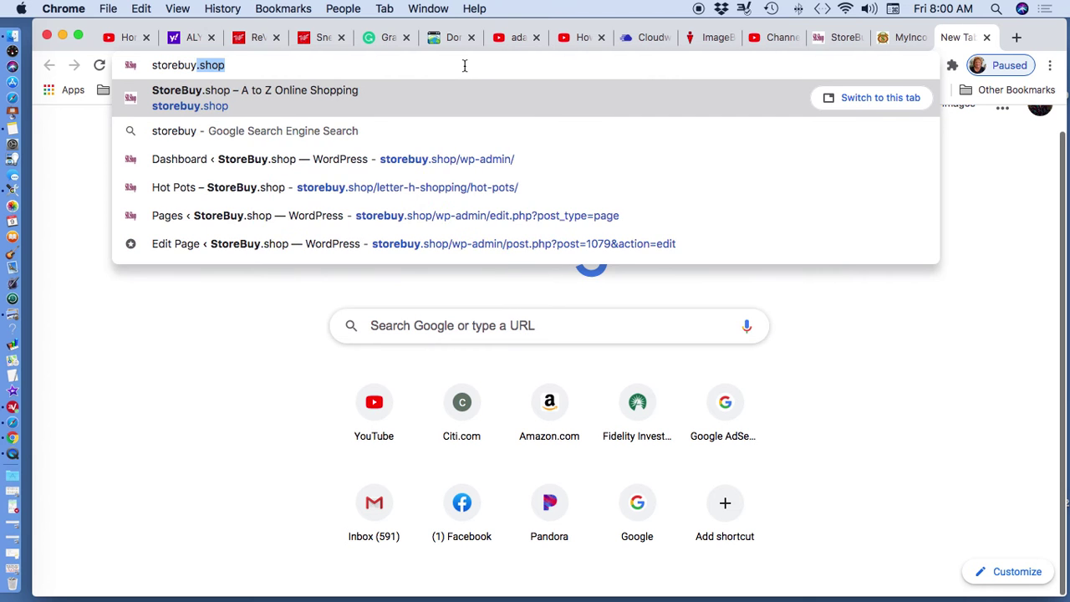
text(.shop)
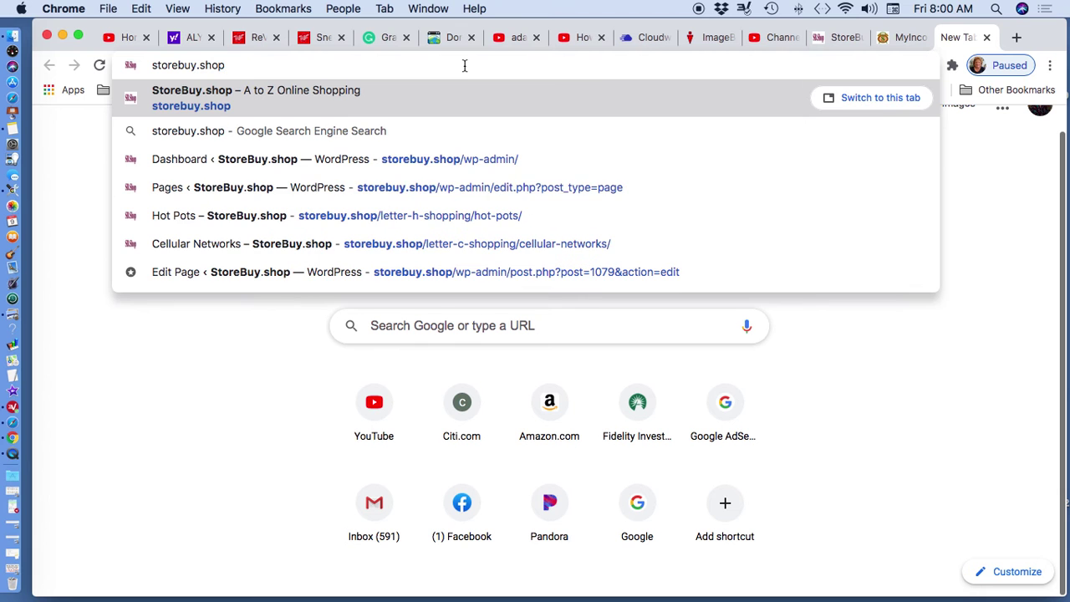
text(/)
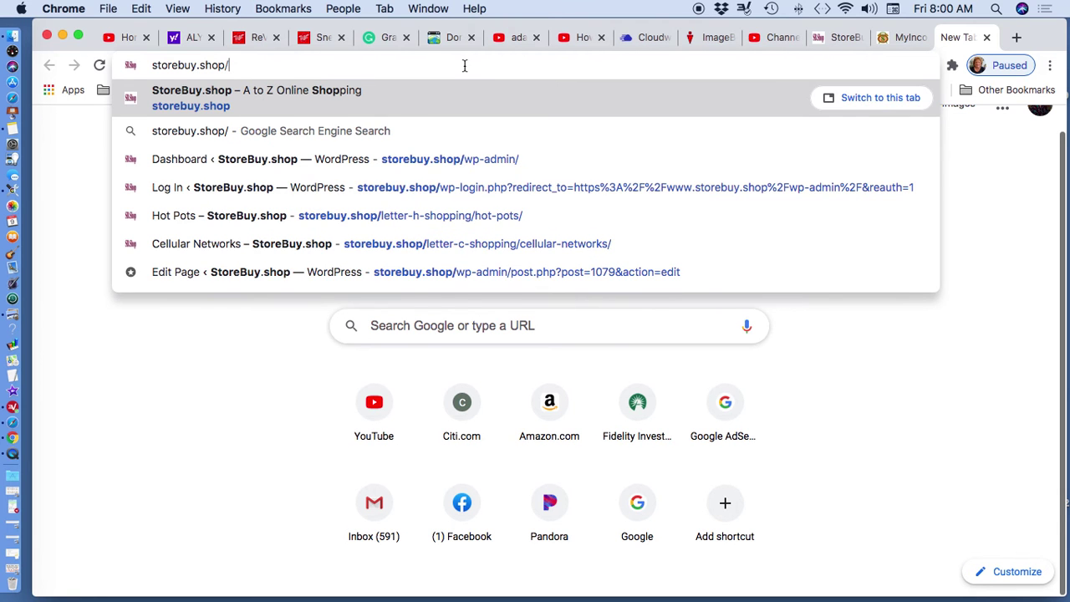
text(wp-)
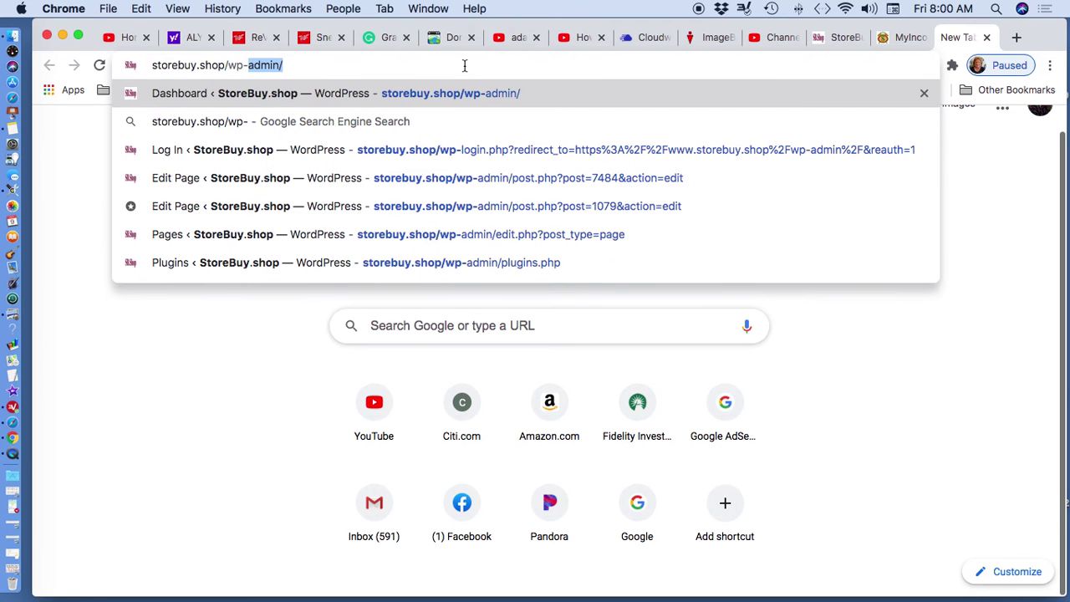
text(admin)
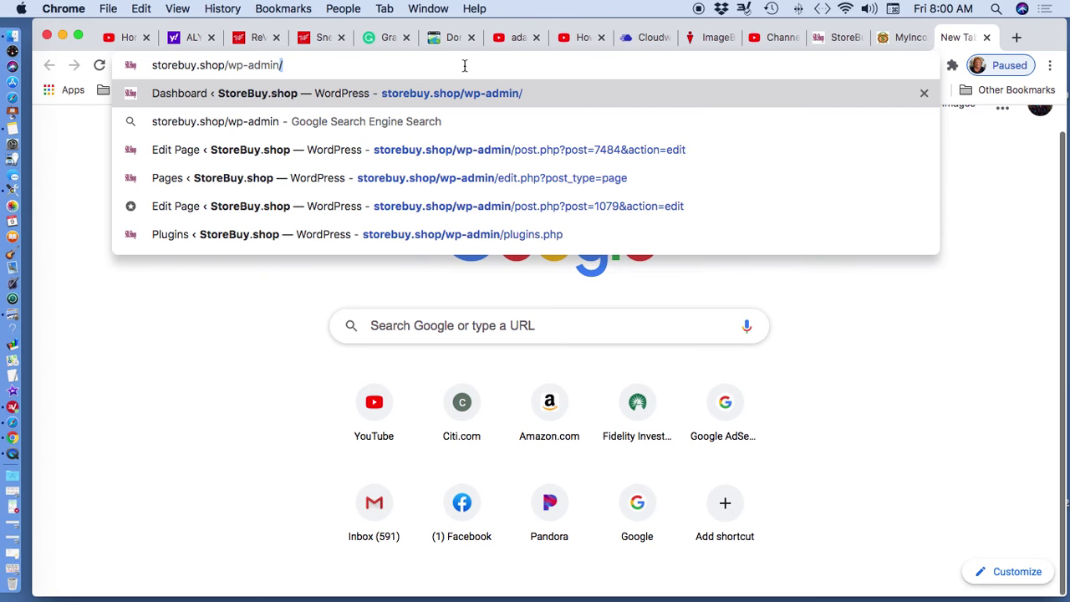
key(BackSpace)
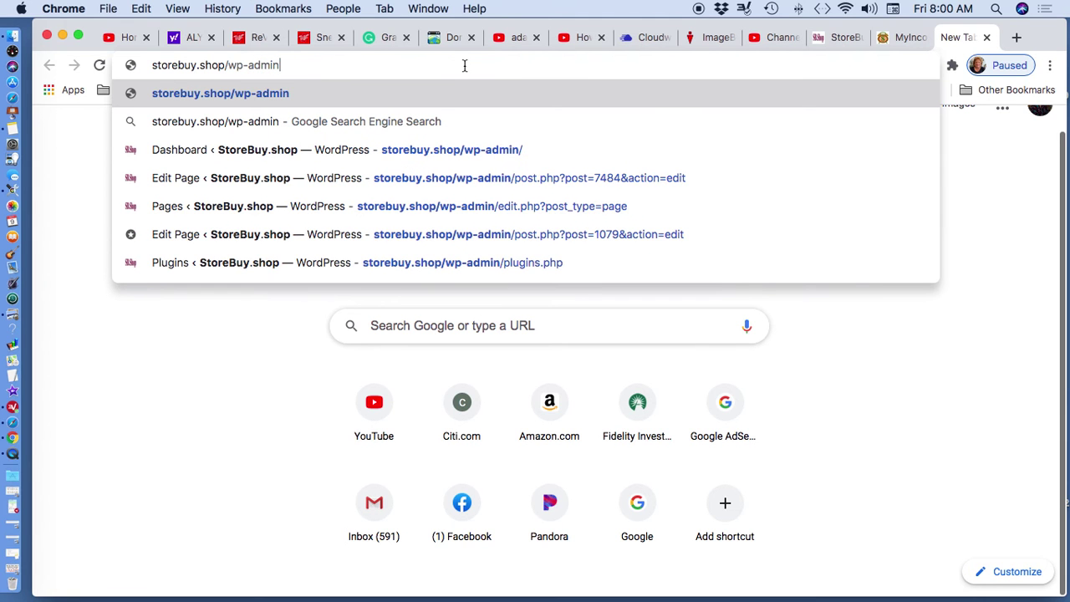
Load the storebuy.shop/wp-admin login page and fill in the saved username and password
key(Return)
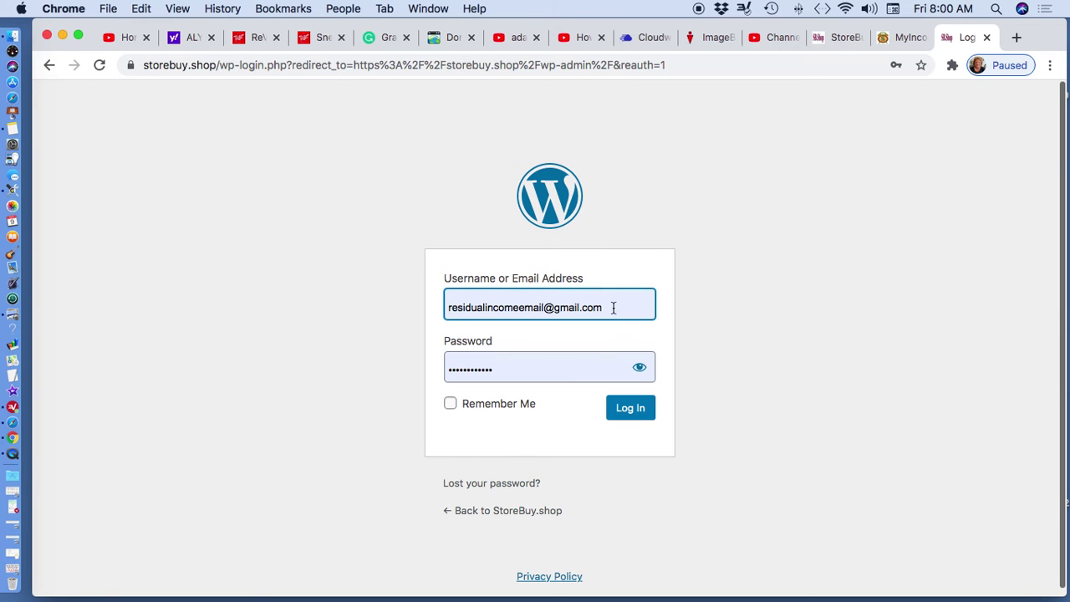
drag(614, 308, 436, 308)
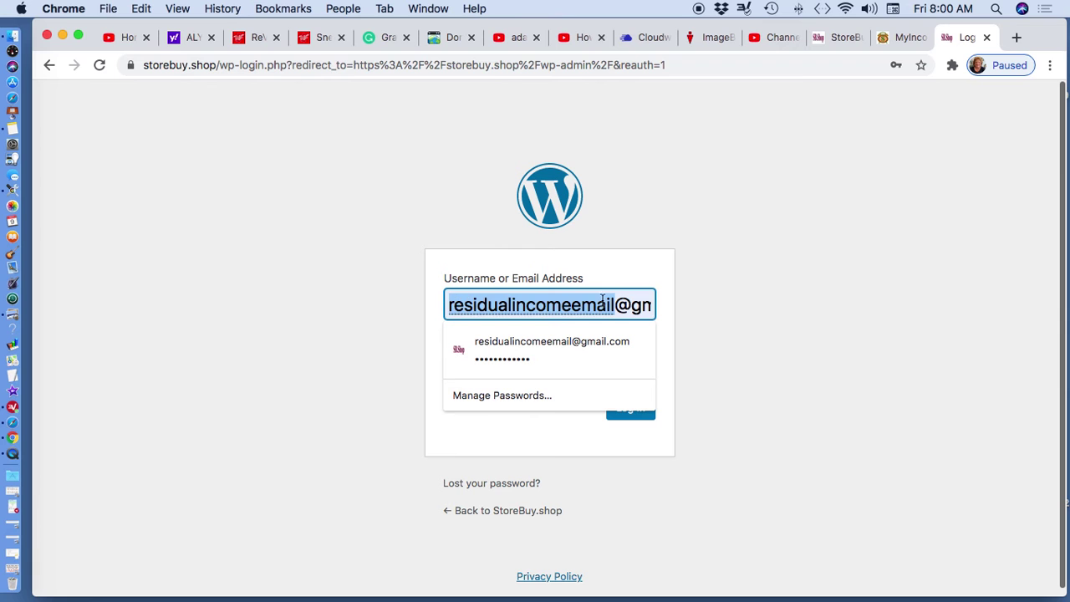
click(631, 304)
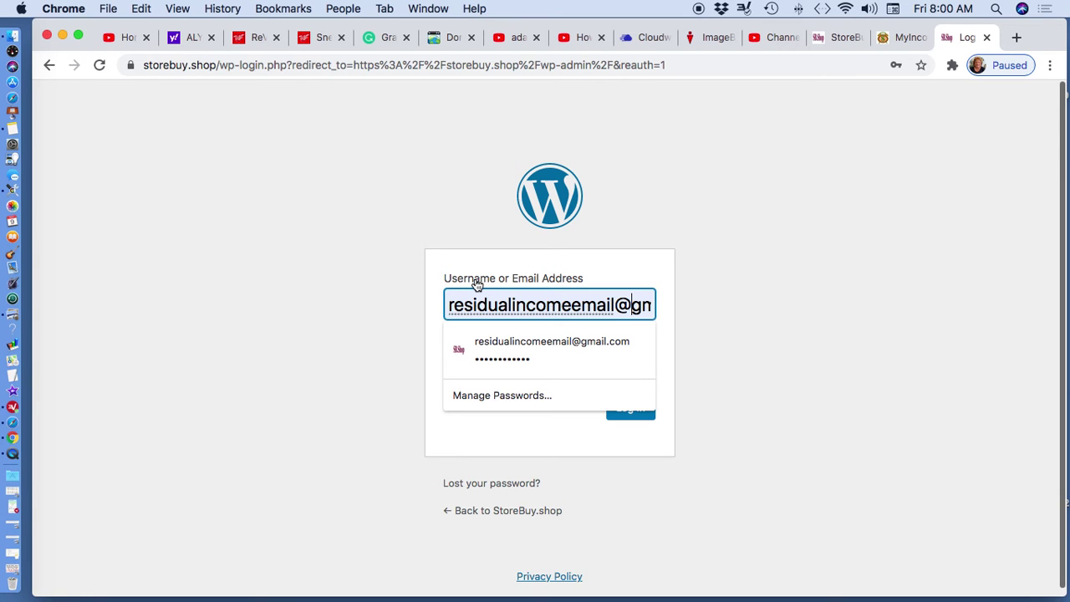
click(569, 355)
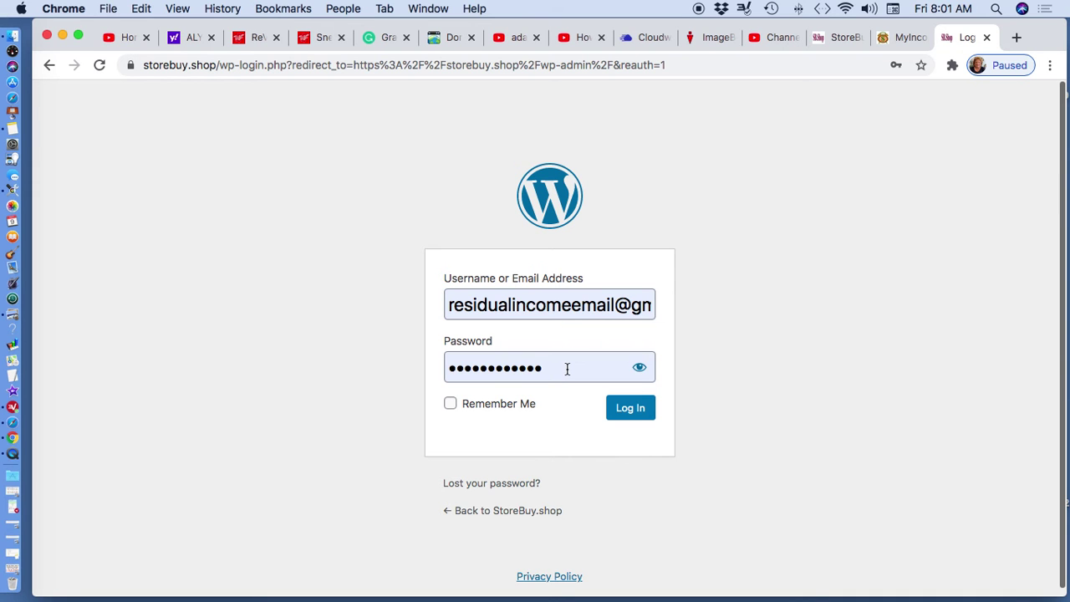
Log in to StoreBuy.shop and bring up the Howdy profile menu on the Dashboard
click(632, 408)
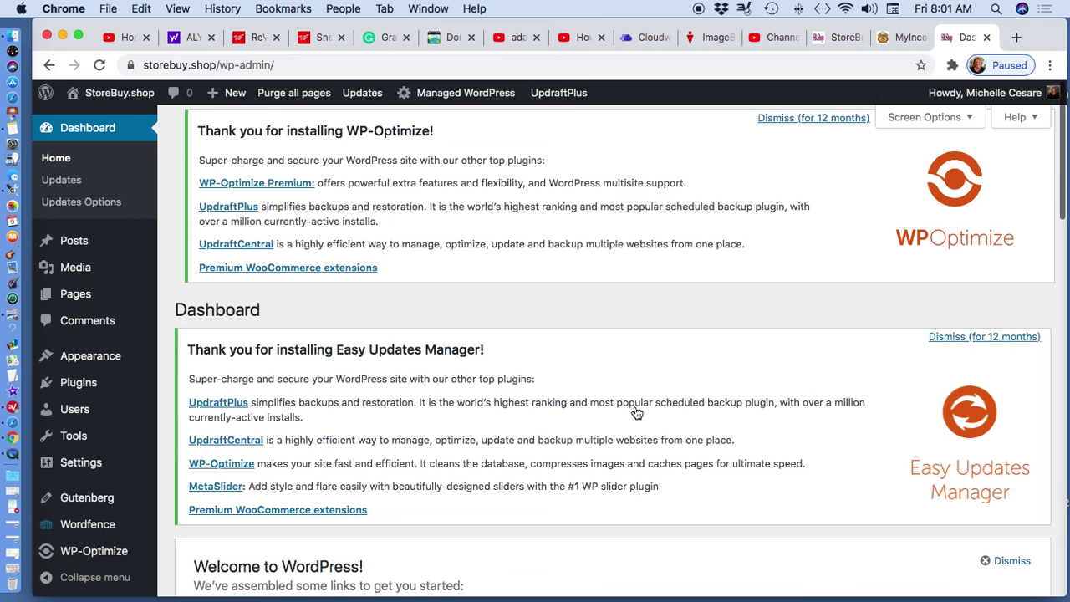
mouse_move(996, 97)
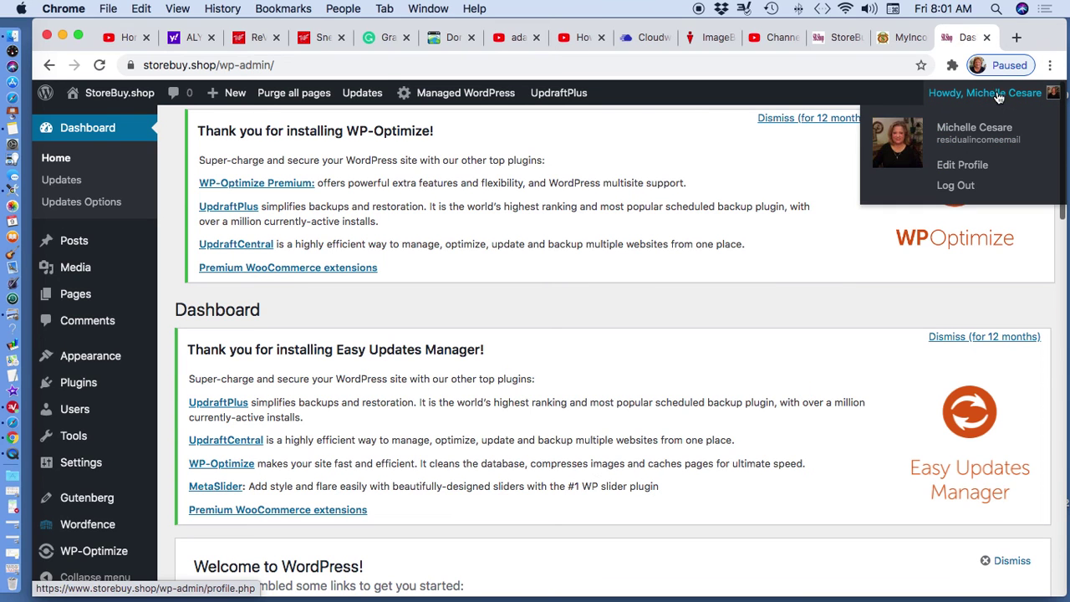
On the Profile page, highlight the Username label, its value and the 'Usernames cannot be changed.' note
click(969, 133)
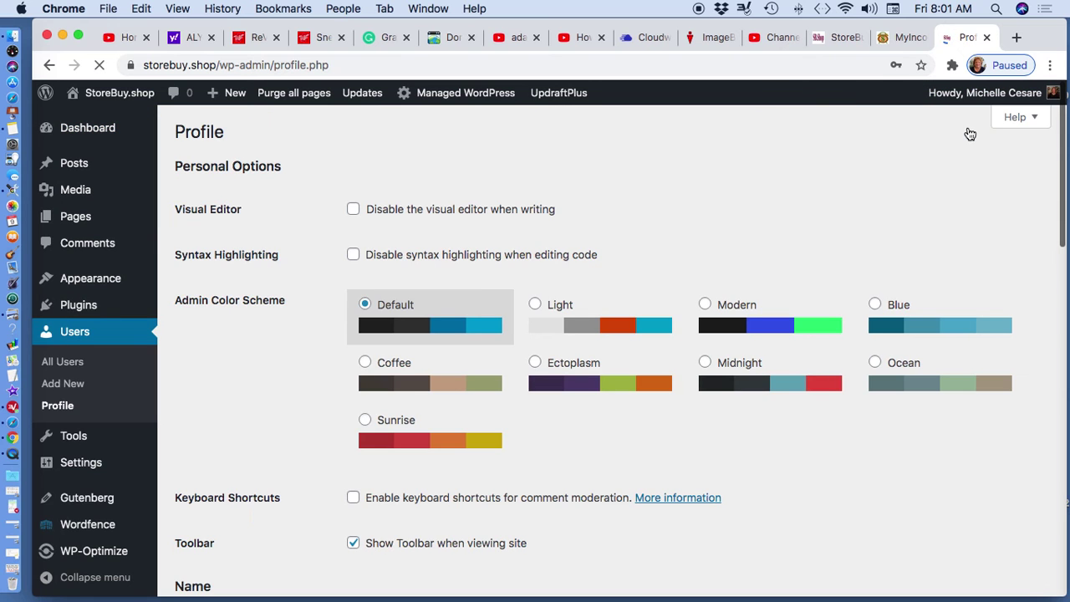
scroll(865, 201, down, 4)
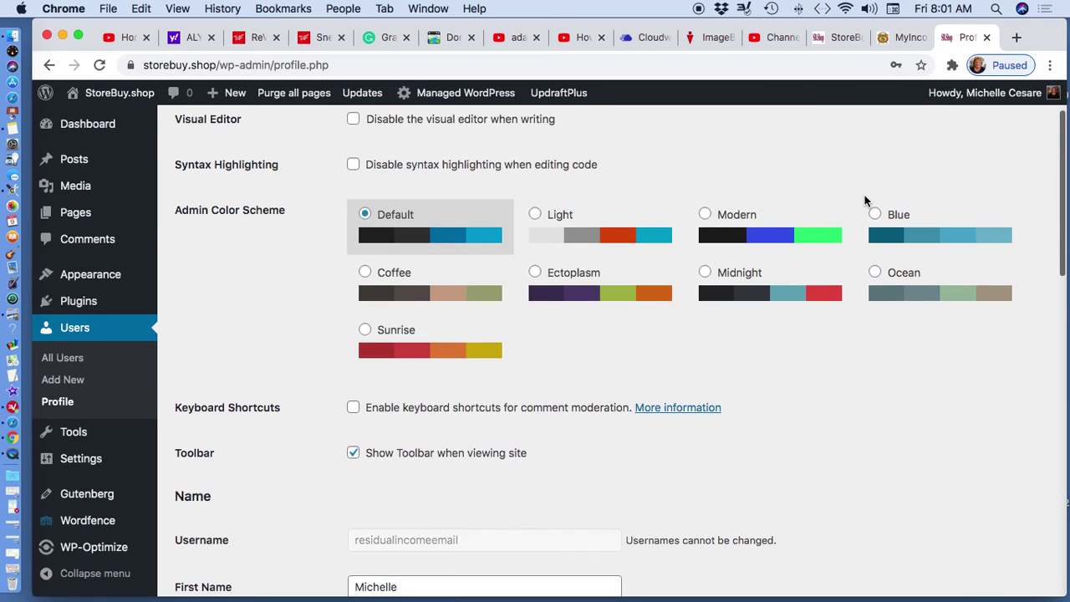
scroll(865, 201, down, 2)
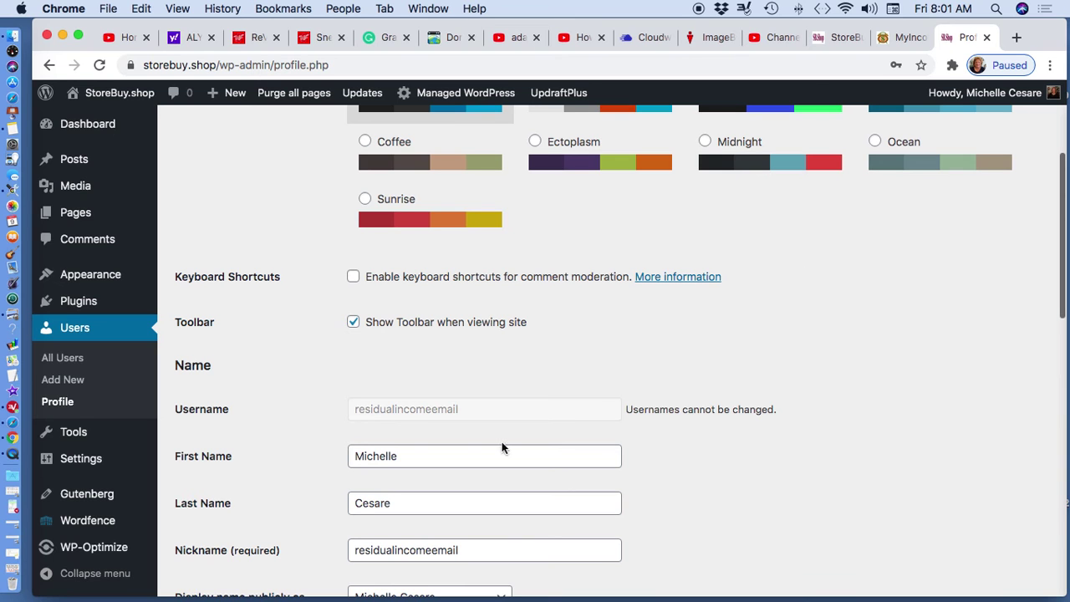
drag(173, 412, 228, 408)
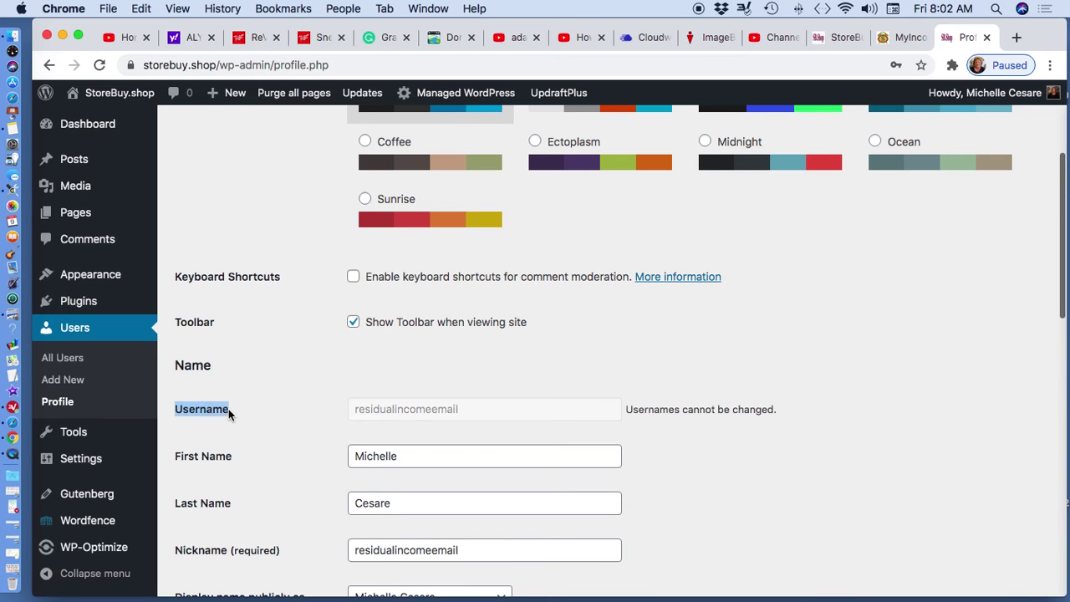
drag(354, 416, 424, 415)
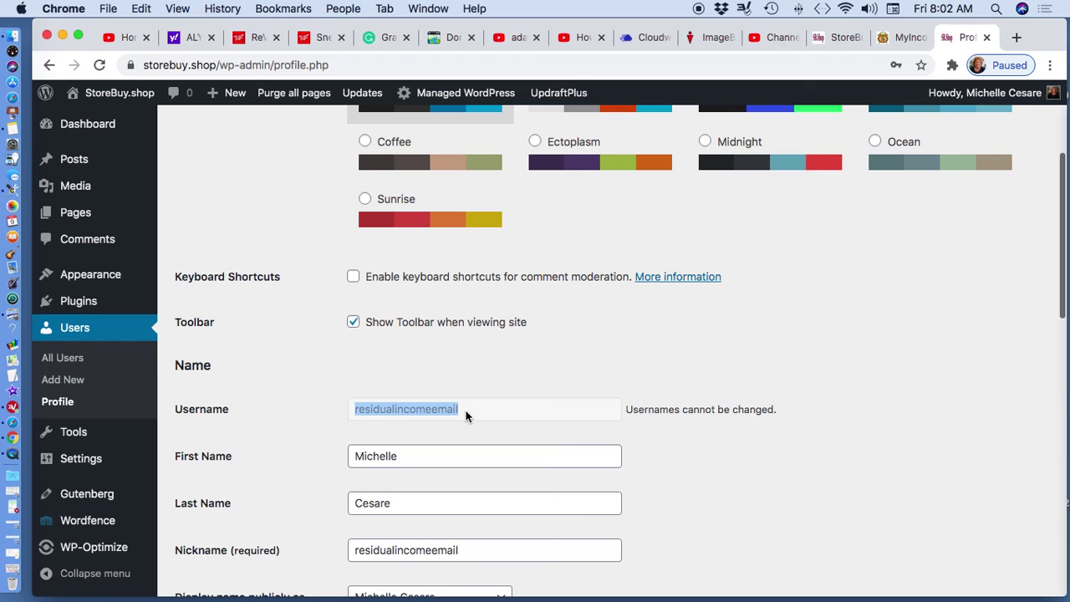
drag(625, 409, 806, 416)
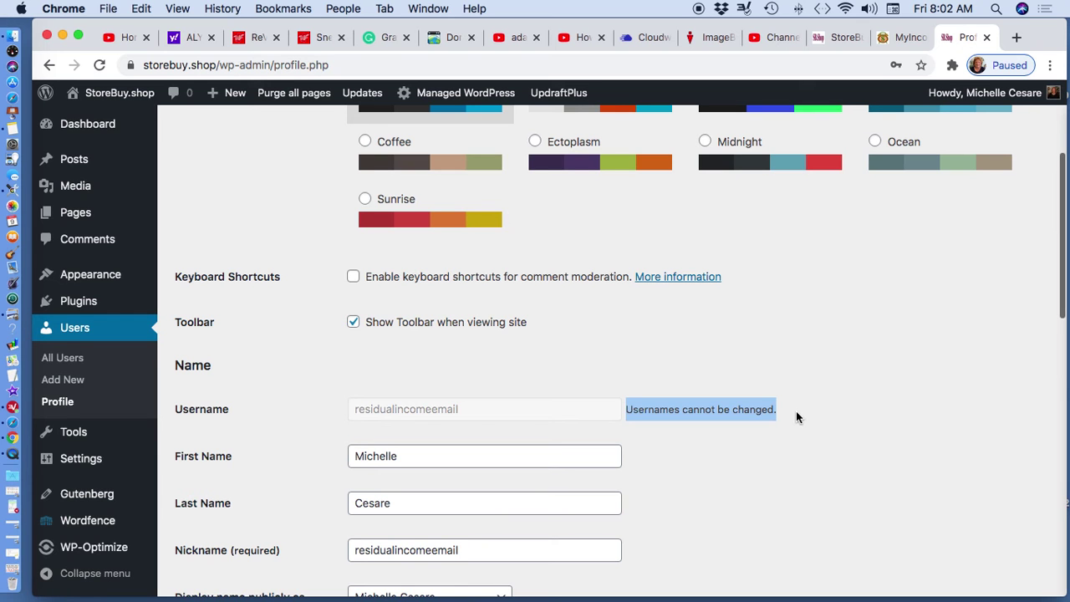
Log out of StoreBuy.shop using Log Out in the Howdy menu
scroll(816, 382, up, 5)
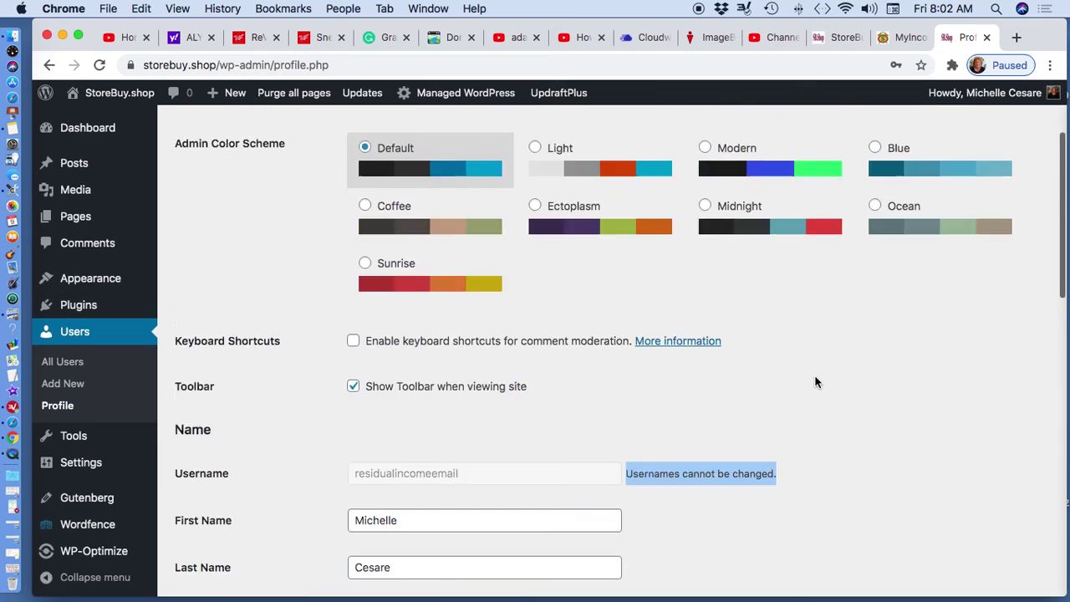
mouse_move(995, 92)
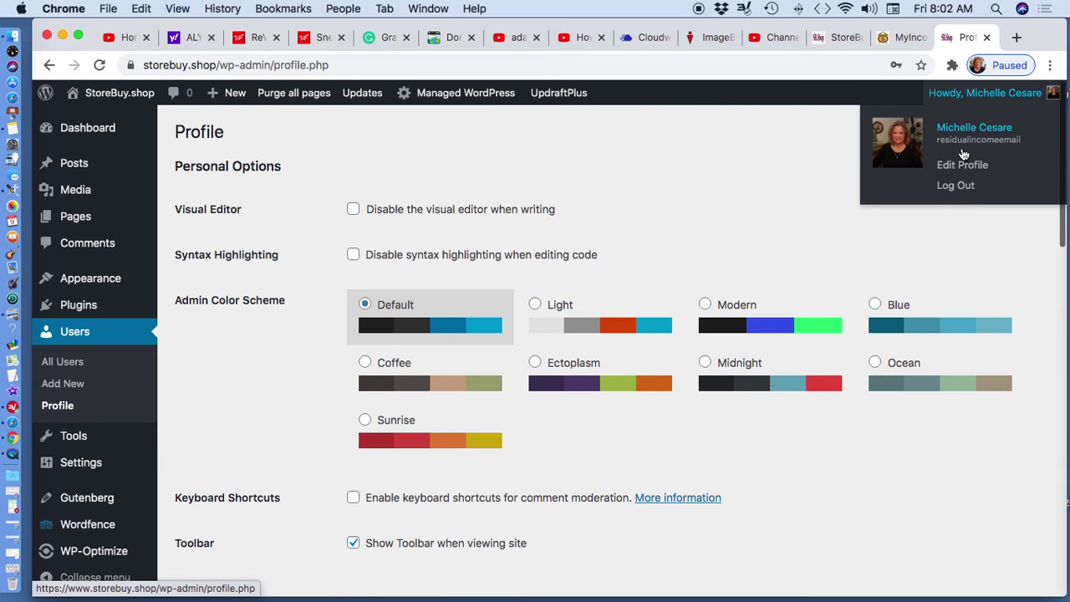
click(956, 186)
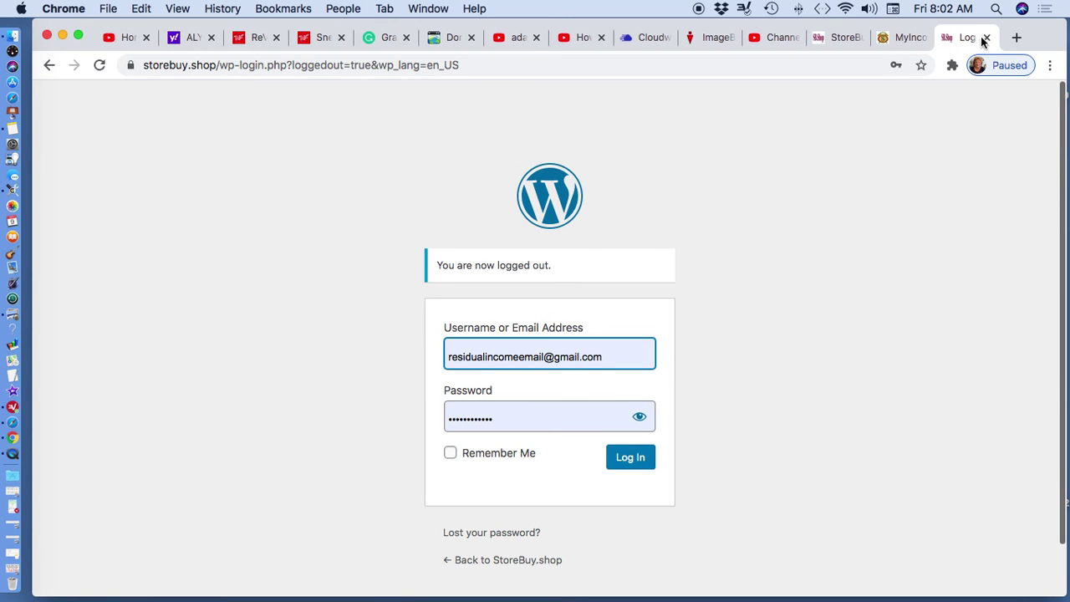
Replace the address with myincomejob.com/wp-admin/ via autocomplete and load it
click(704, 66)
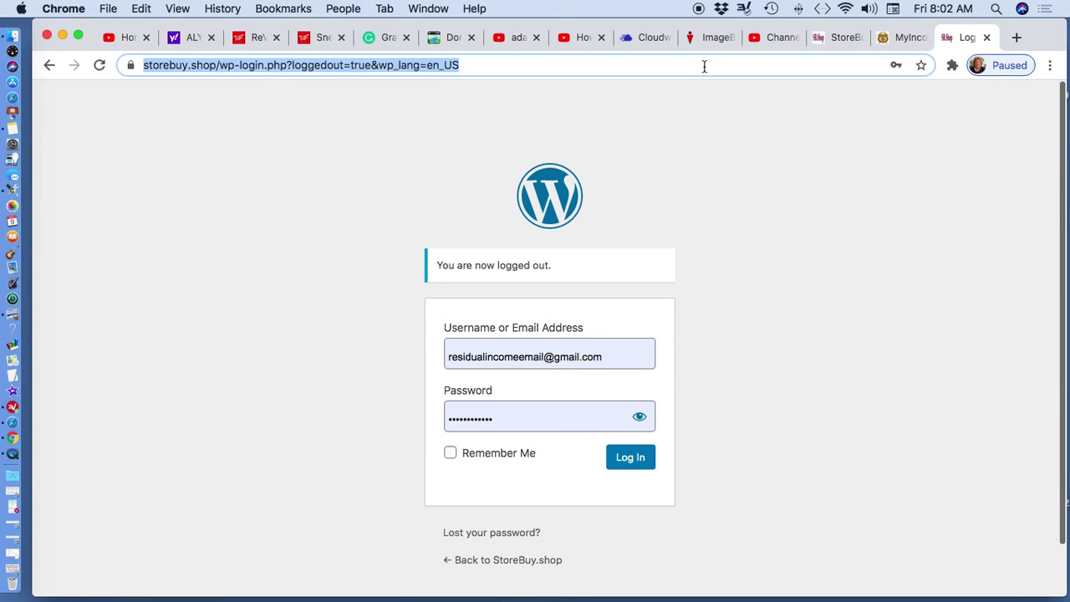
key(BackSpace)
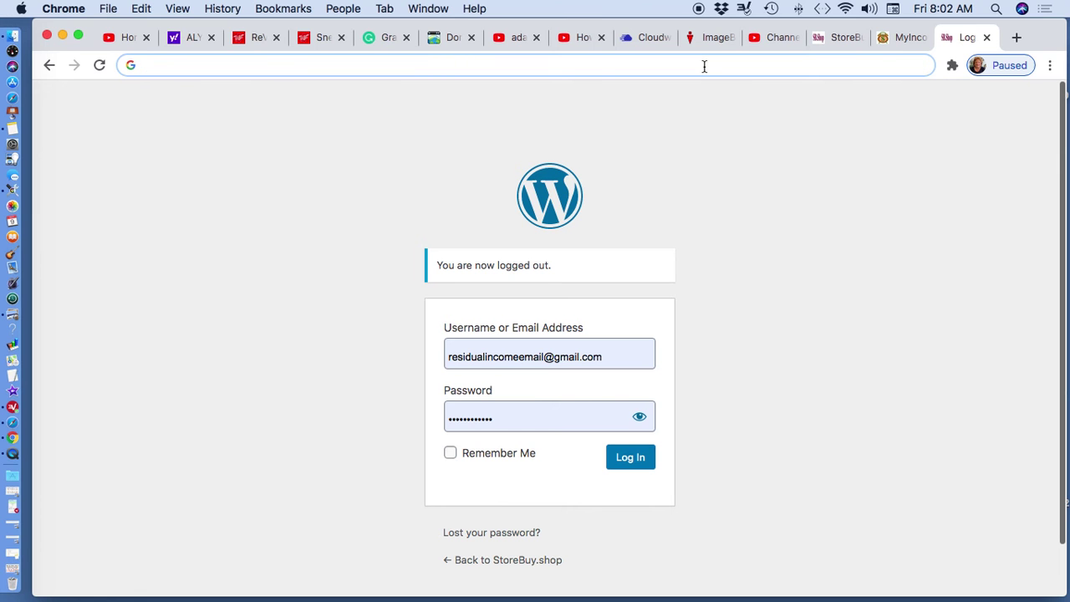
text(my)
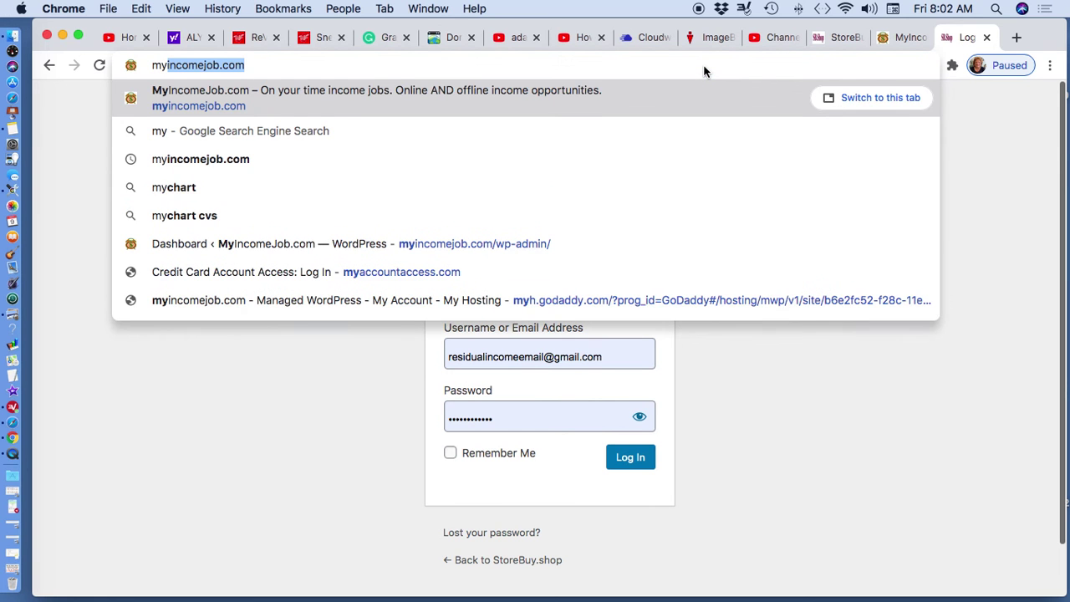
key(Right)
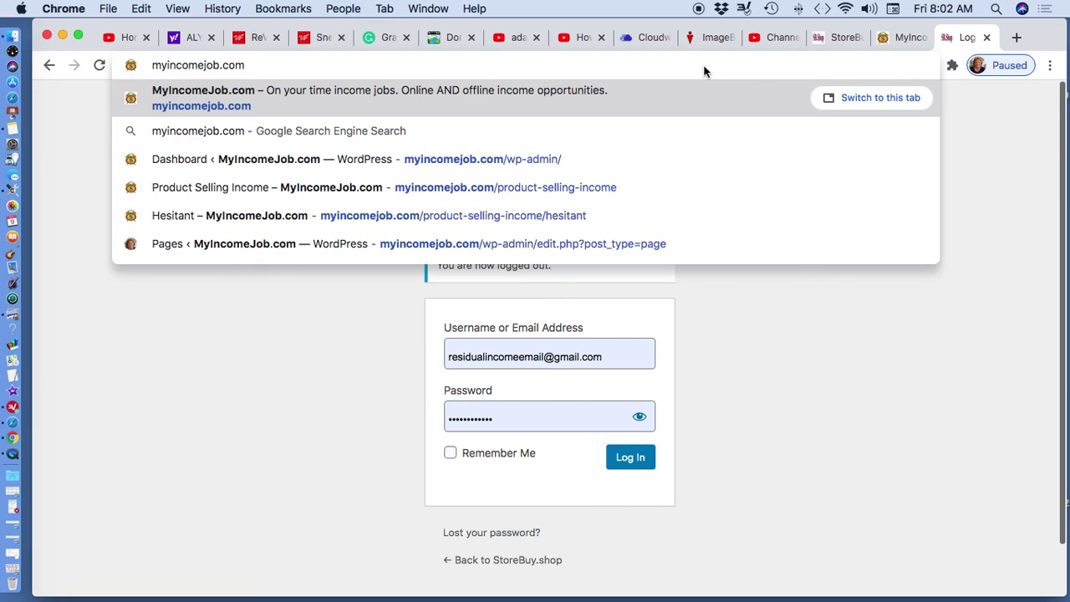
text(/)
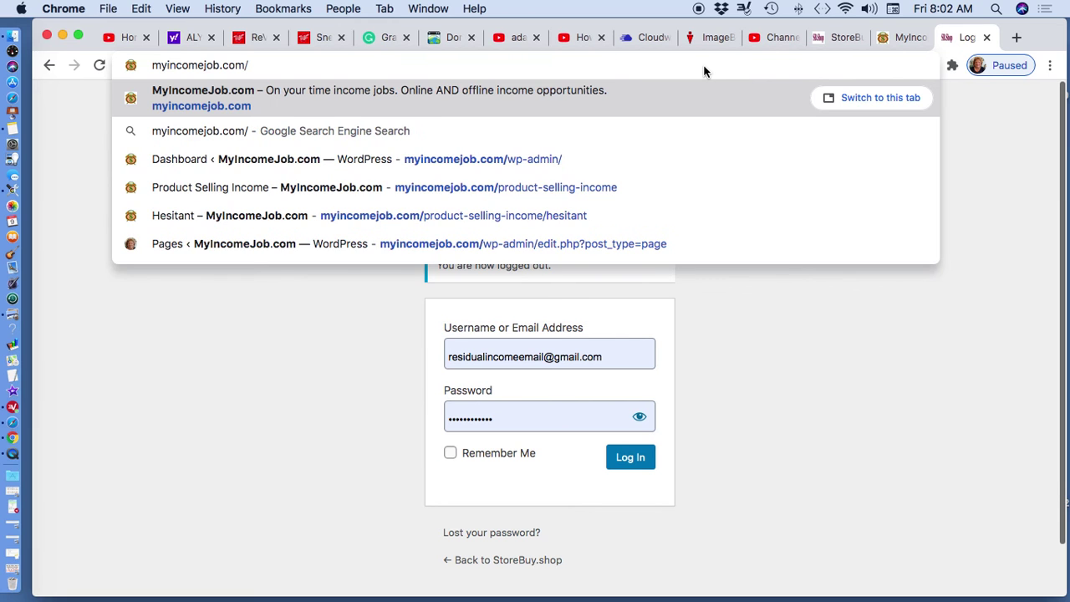
text(w)
key(Right)
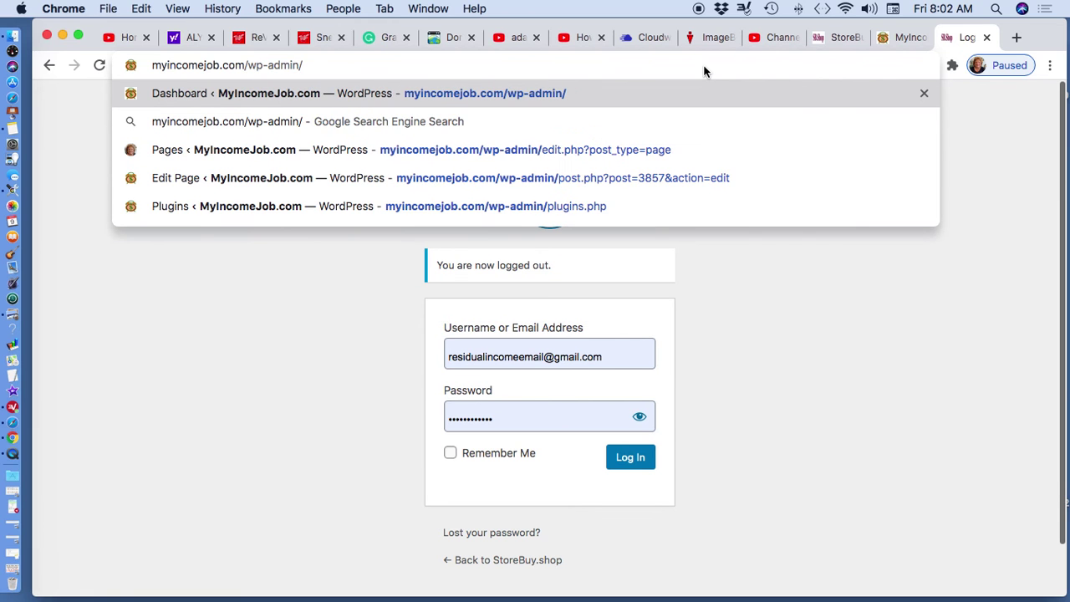
key(Return)
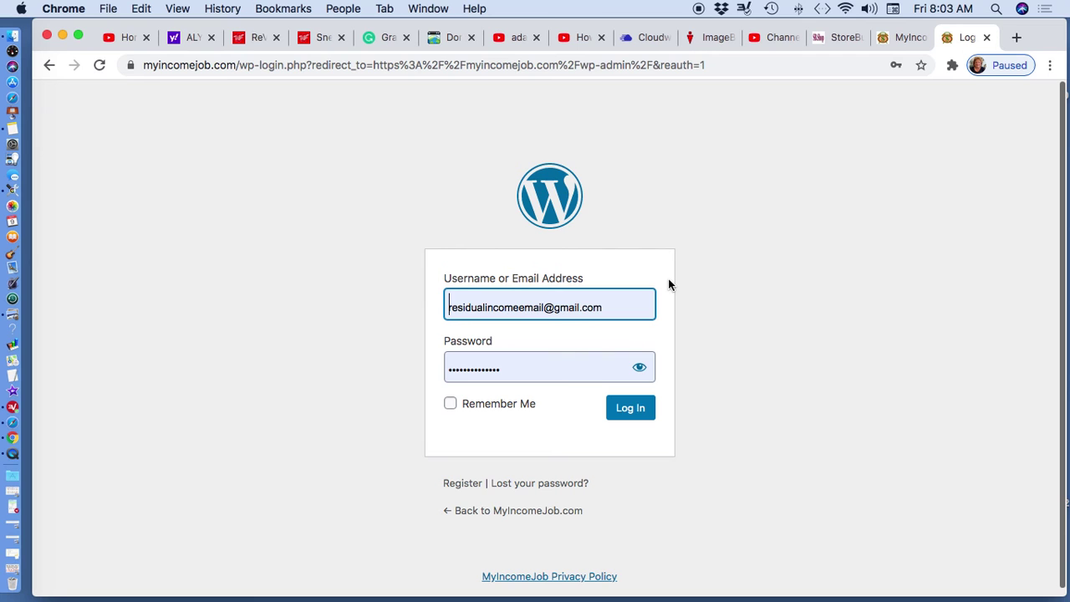
Use the prefilled saved credentials to log in to MyIncomeJob.com
click(617, 305)
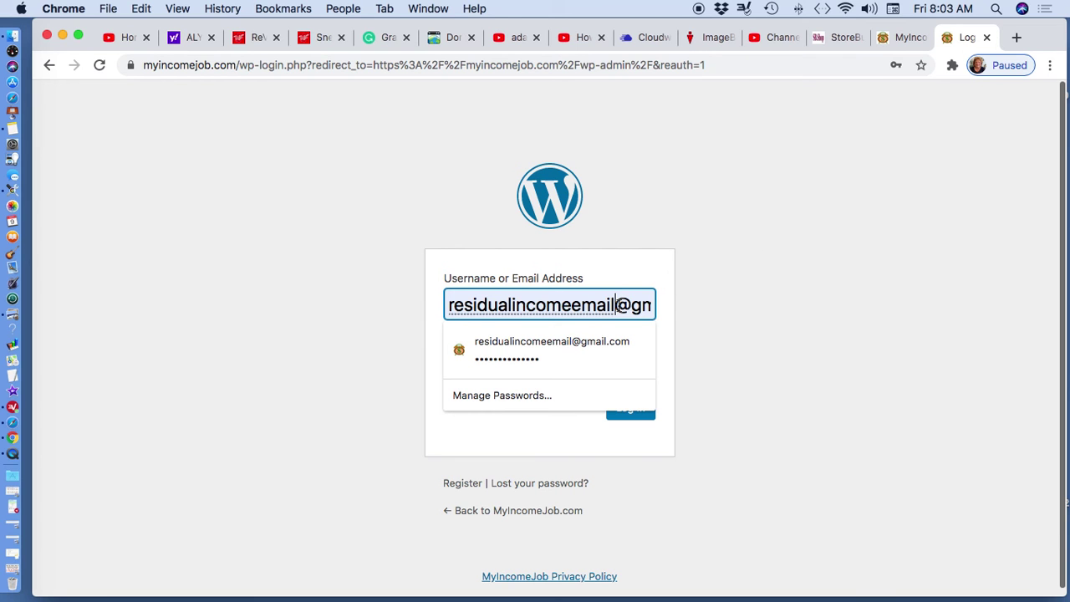
click(774, 319)
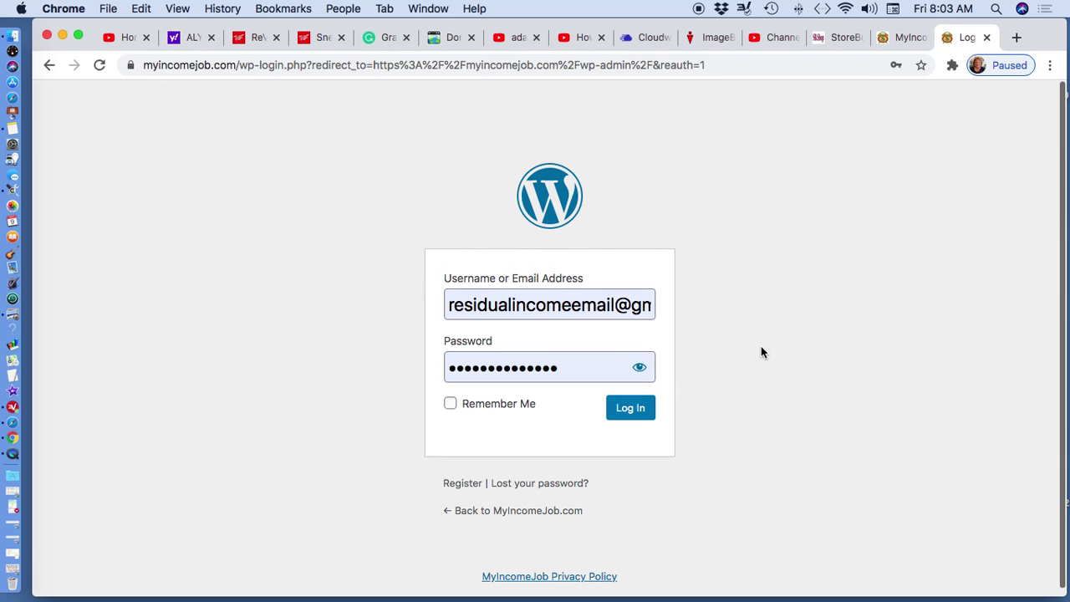
click(639, 413)
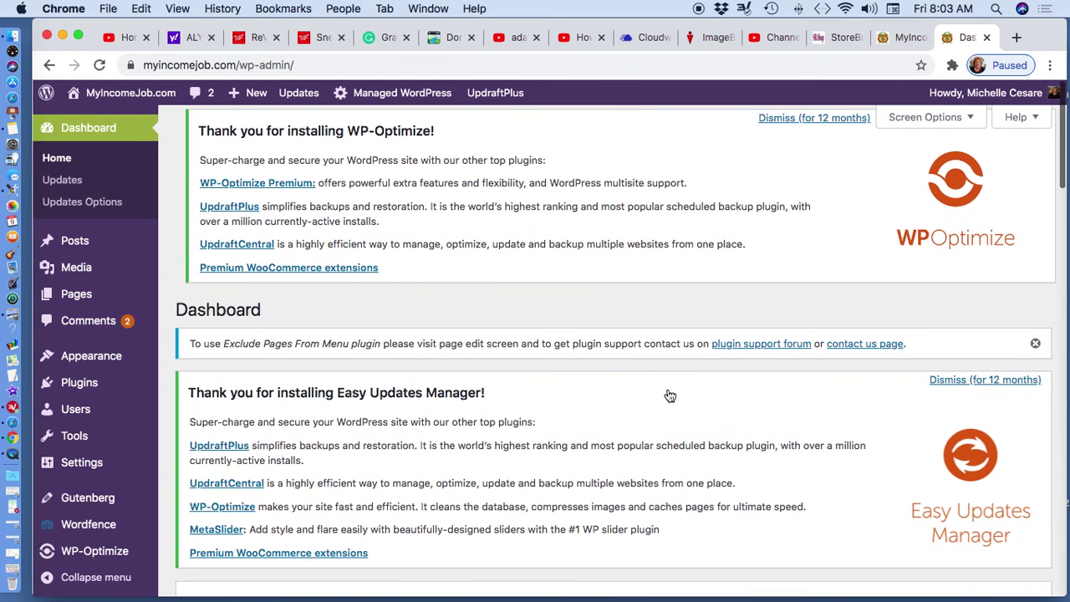
Open Profile from the Howdy menu and scroll down to the Name section
mouse_move(986, 96)
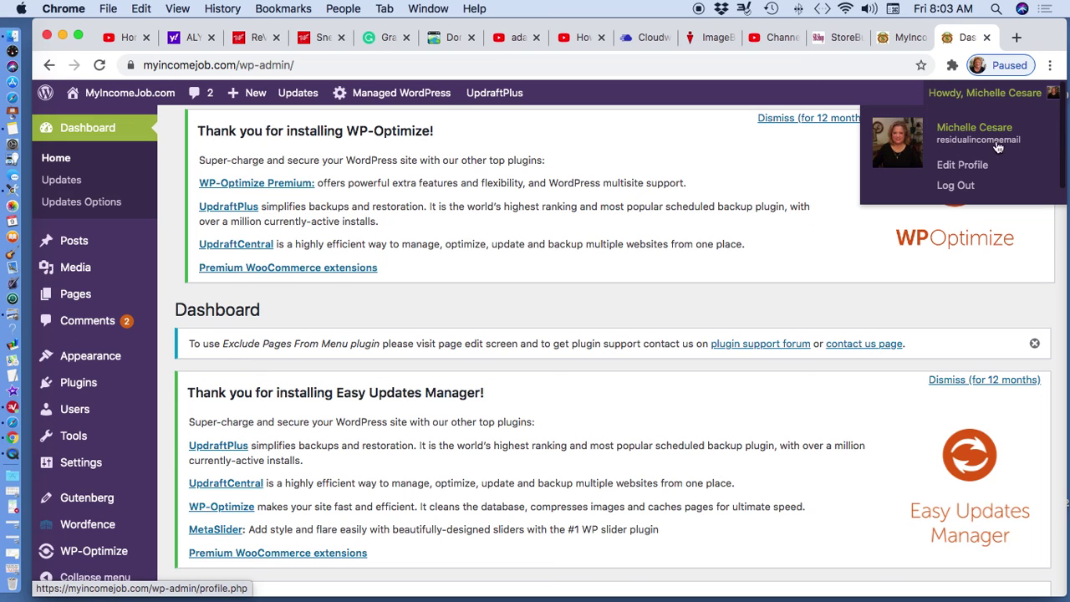
click(983, 130)
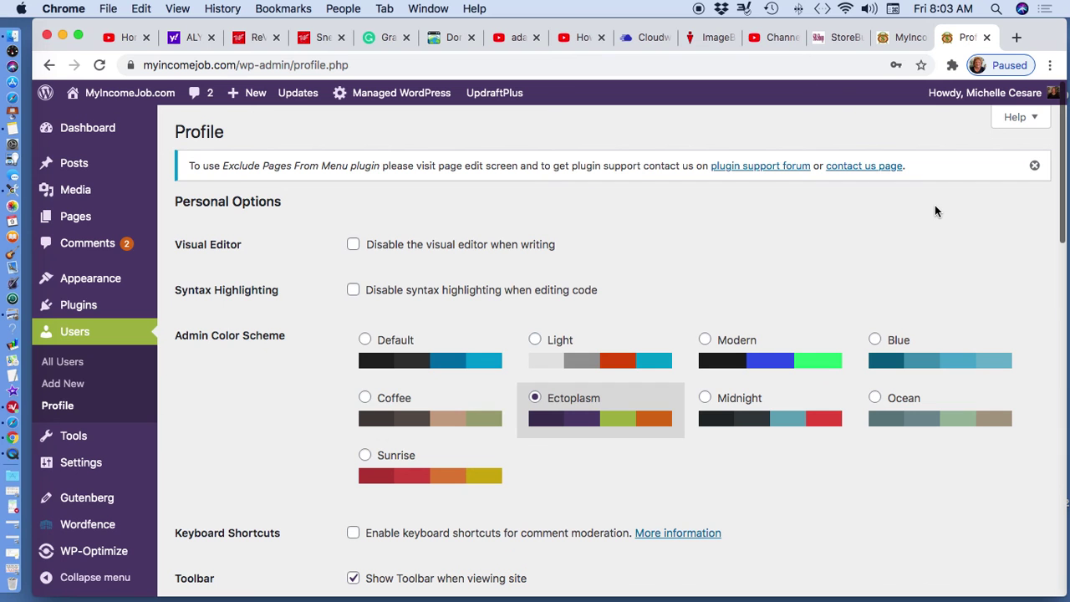
scroll(910, 239, down, 2)
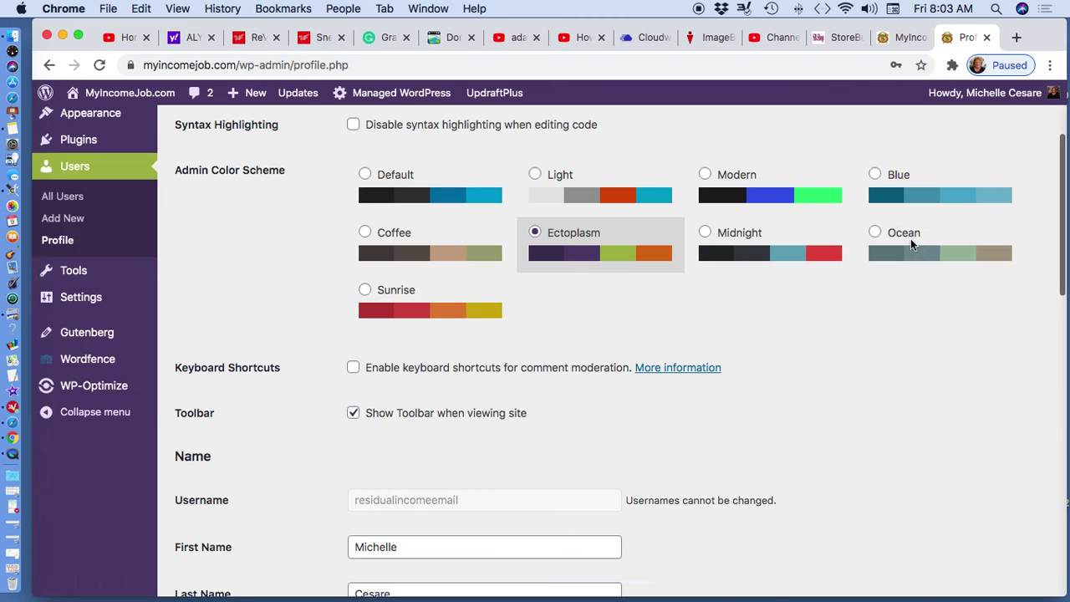
scroll(911, 245, down, 3)
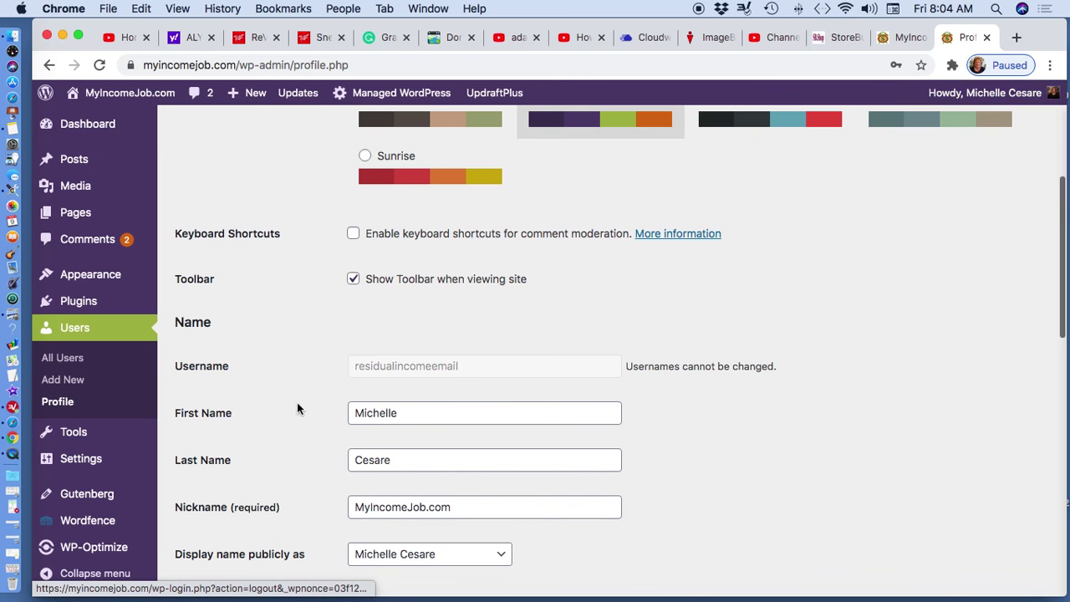
Highlight the username and its 'Usernames cannot be changed.' note, then log out of MyIncomeJob.com
drag(478, 368, 412, 365)
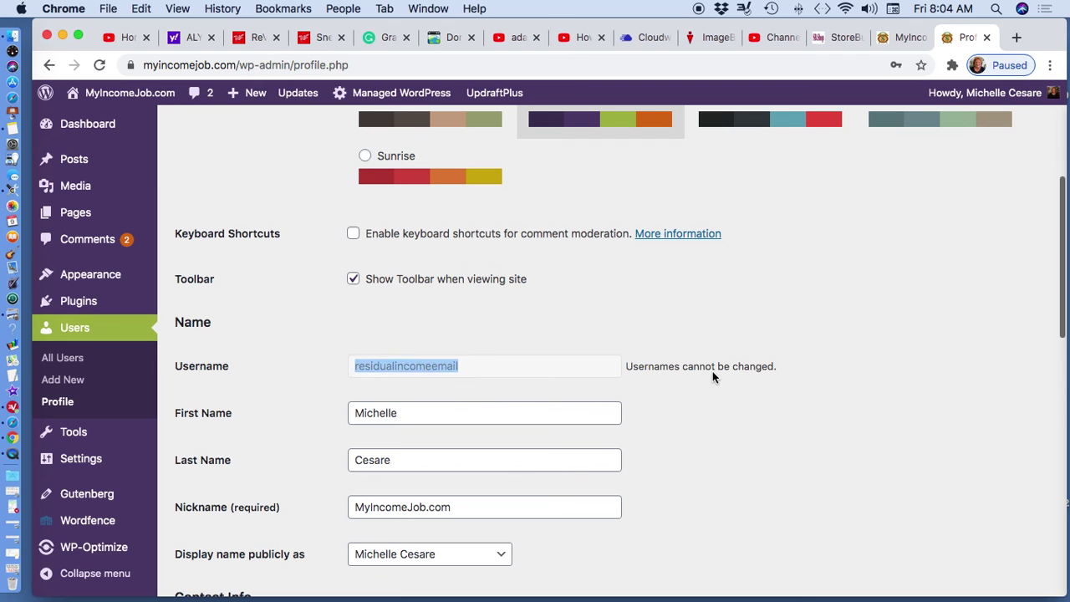
drag(623, 365, 822, 370)
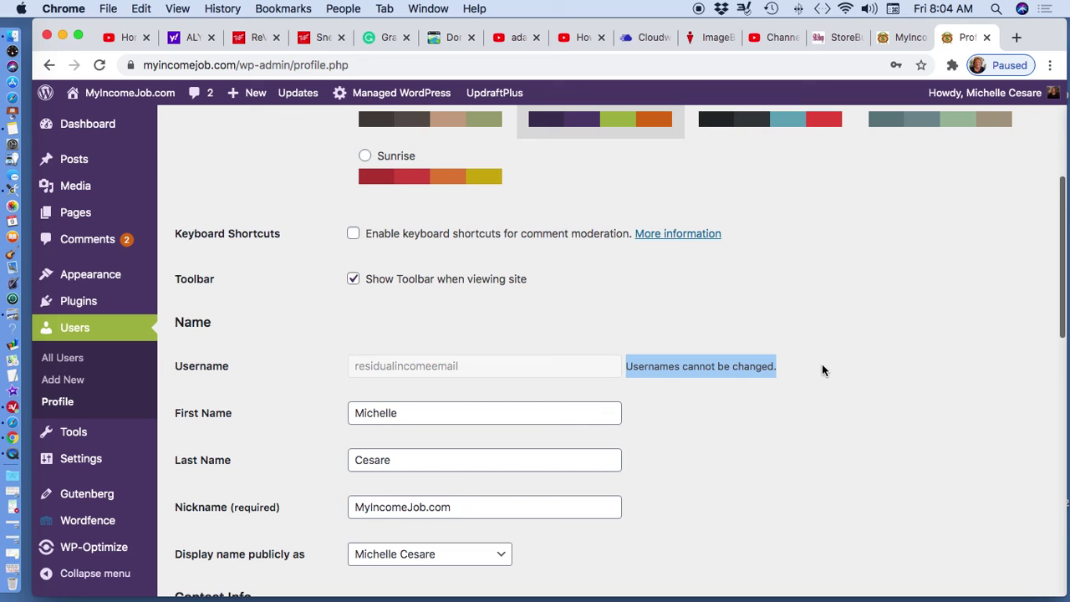
mouse_move(994, 93)
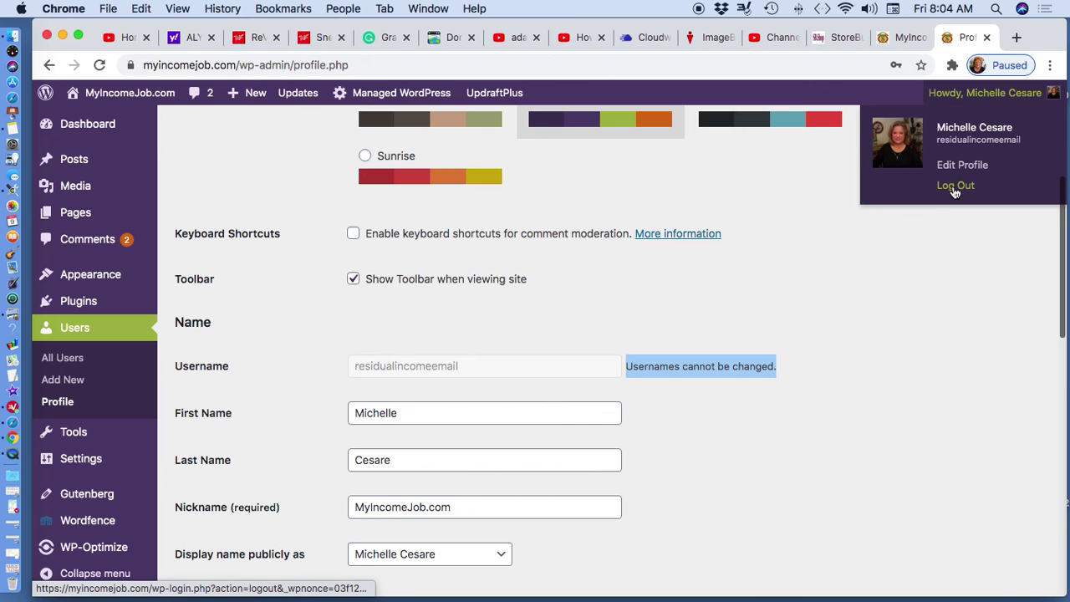
click(956, 185)
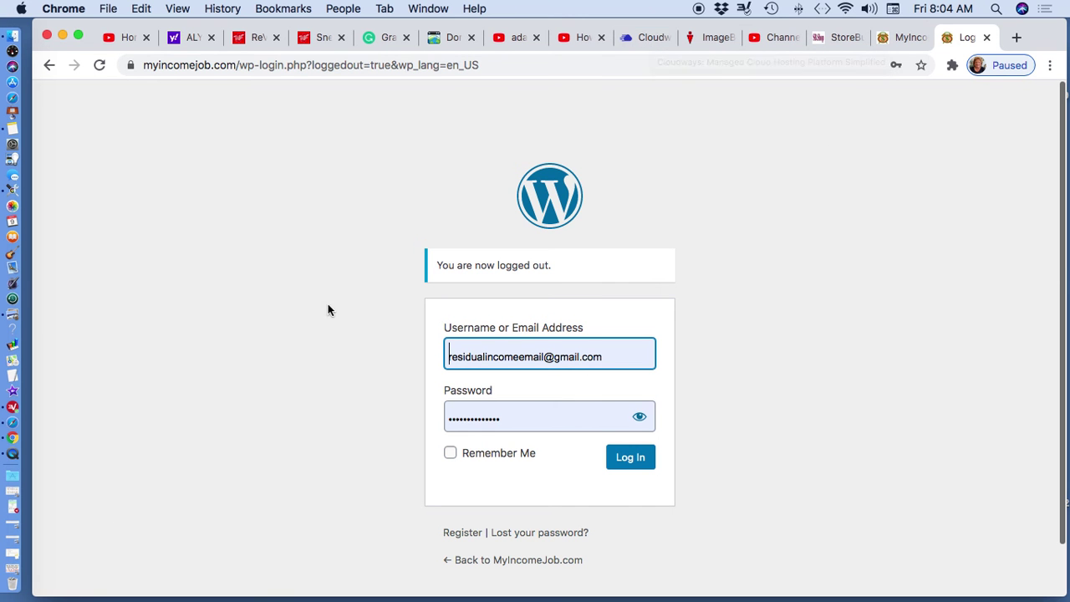
Switch from the logged-out WordPress login page to the Cloudways hosting tab
click(652, 40)
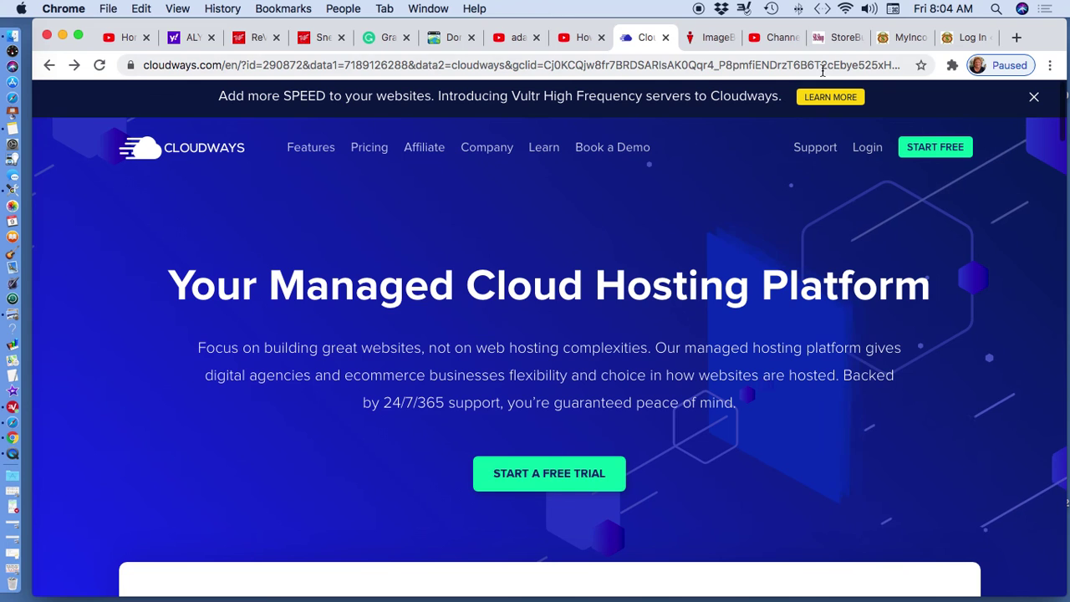
Bring up the StoreBuy.shop storefront and scroll its alphabet letter cubes down to Y and Z
click(837, 38)
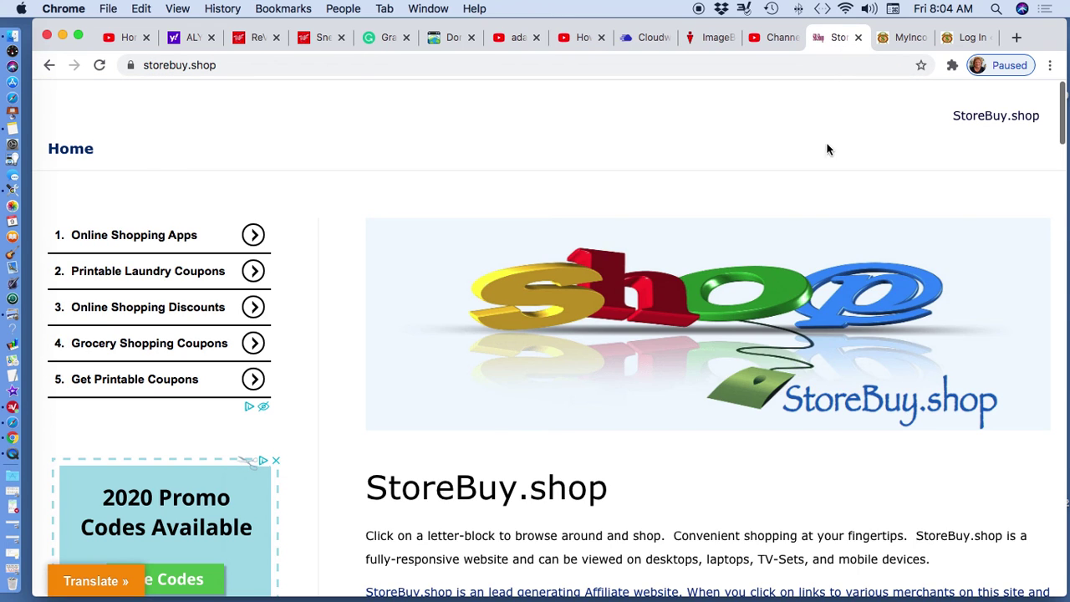
scroll(827, 149, down, 5)
scroll(827, 150, down, 15)
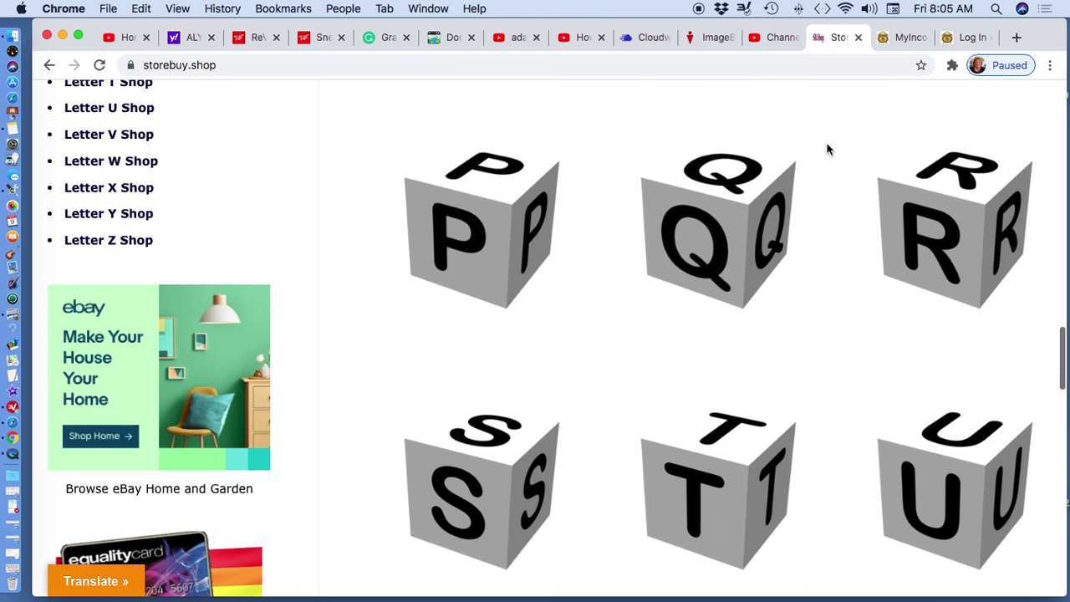
scroll(827, 150, down, 7)
scroll(828, 149, down, 5)
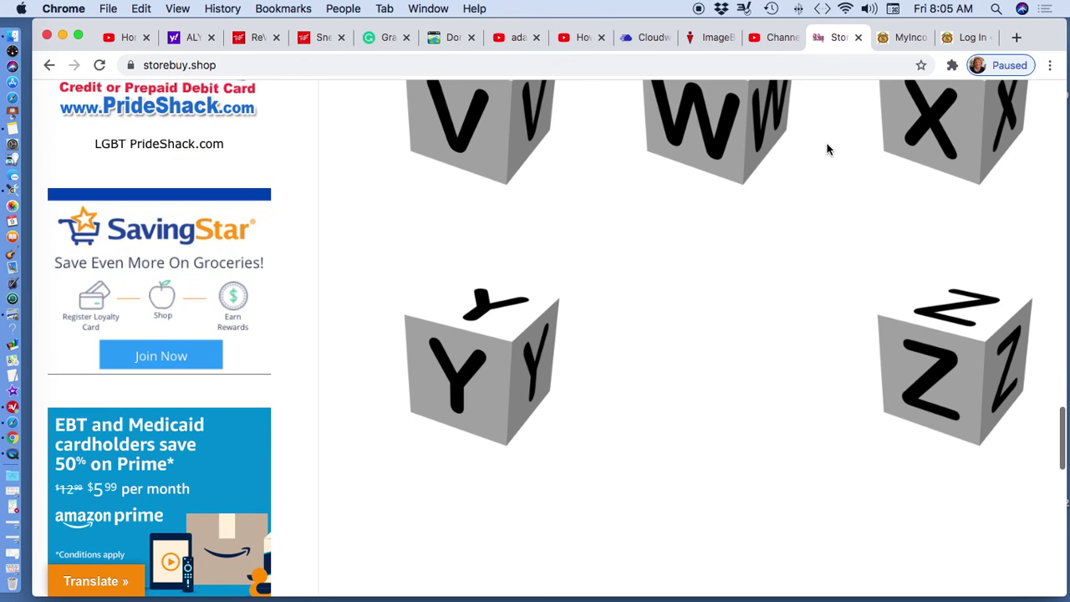